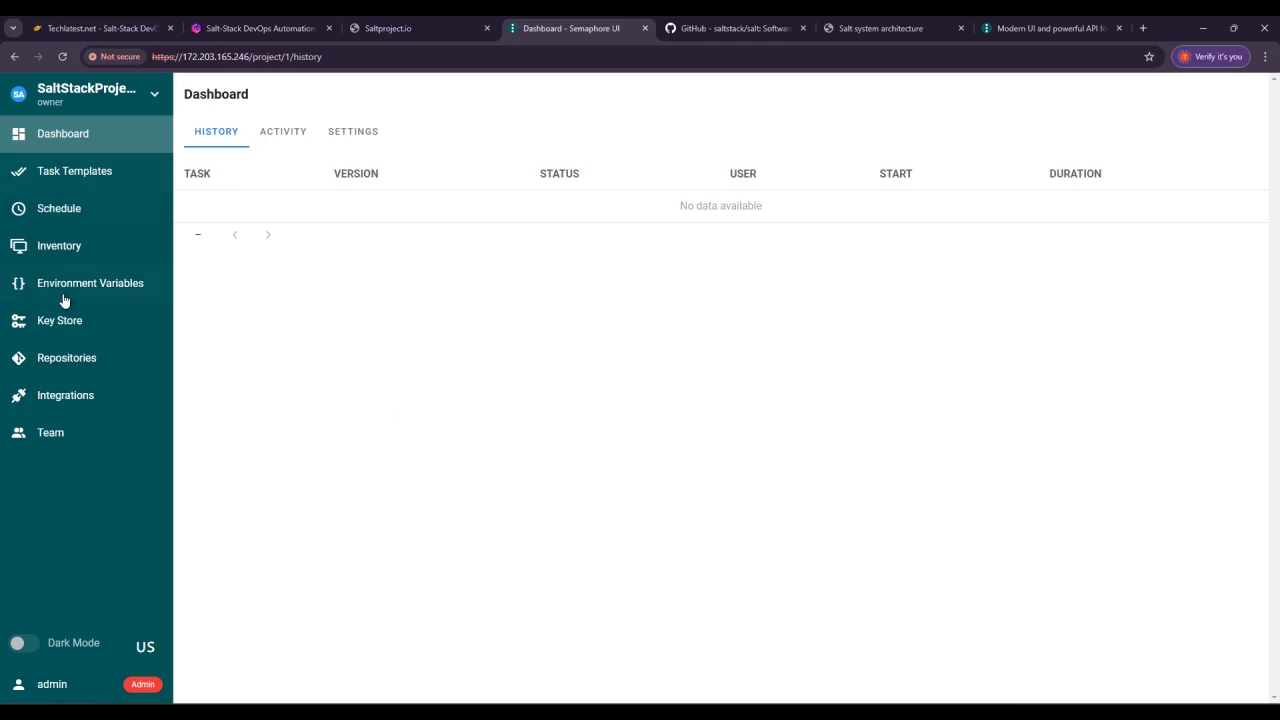
- Switch to the saltstack/salt repository on GitHub and view the beginning of its page
click(735, 28)
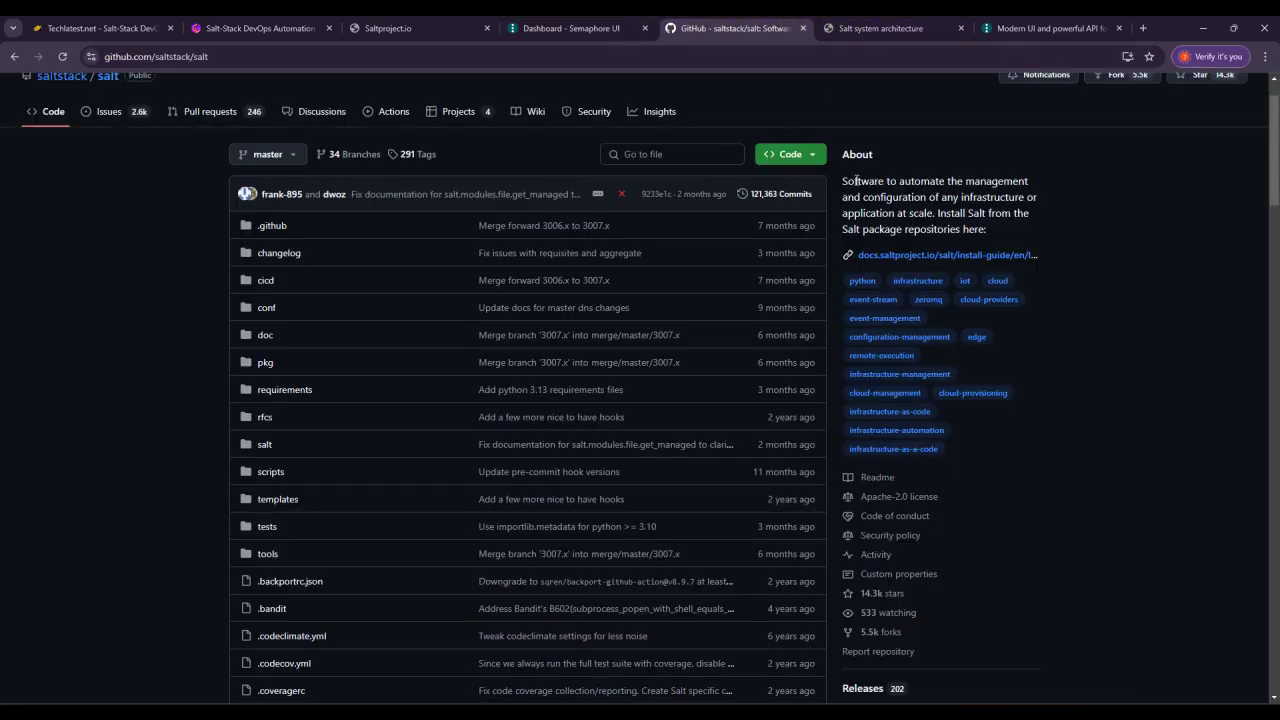
scroll(1080, 237, up, 1)
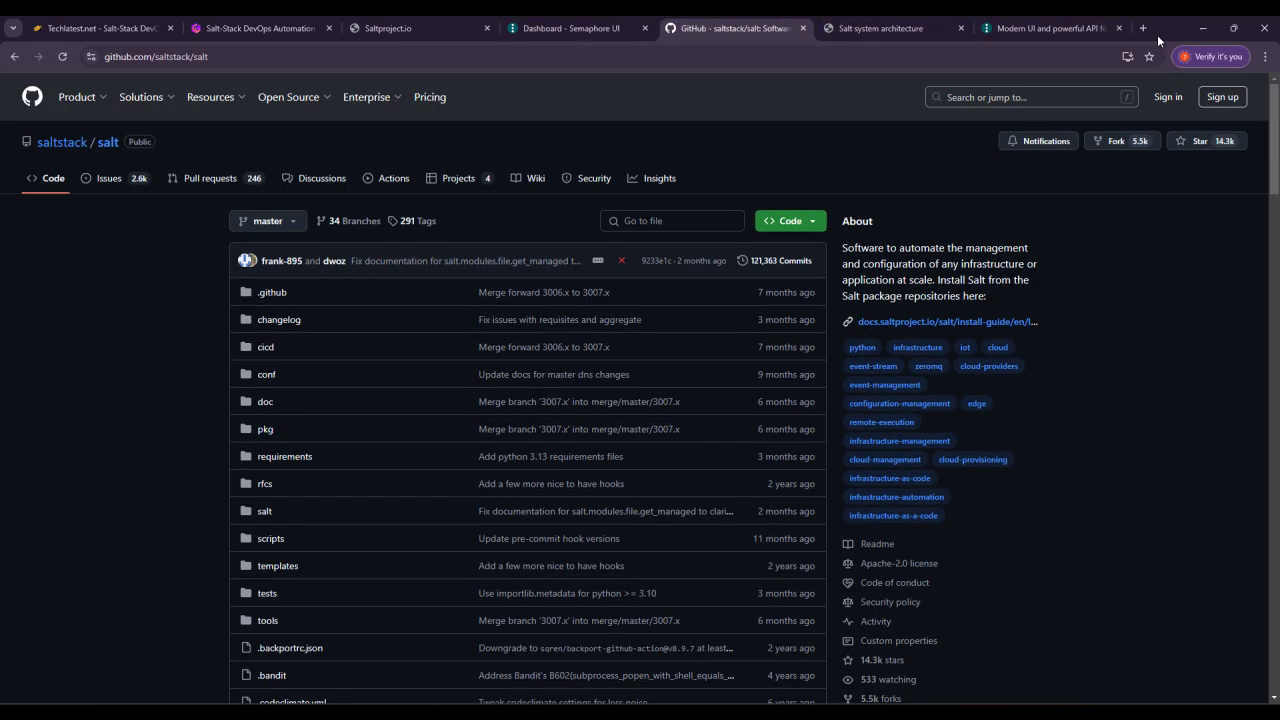
click(1143, 31)
text(semap)
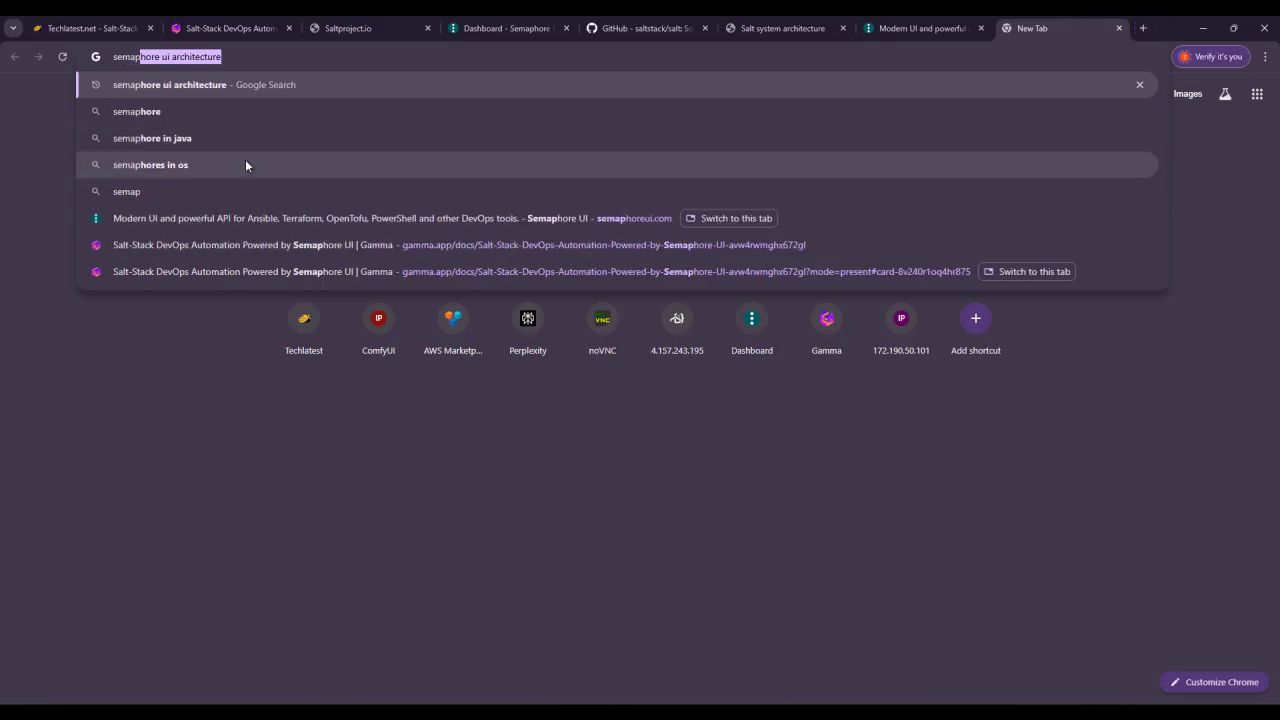
text(hore ui)
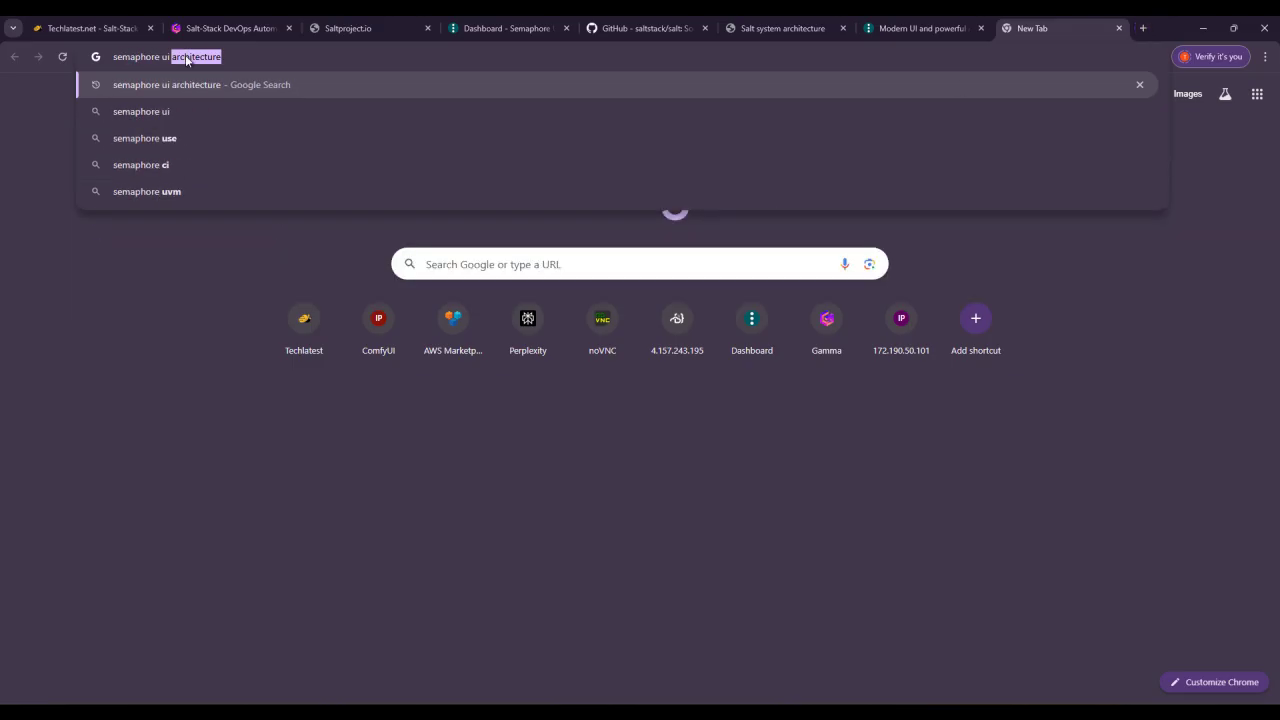
- Switch to the Semaphore UI website and open the project's GitHub repository from it
click(912, 22)
scroll(903, 463, down, 5)
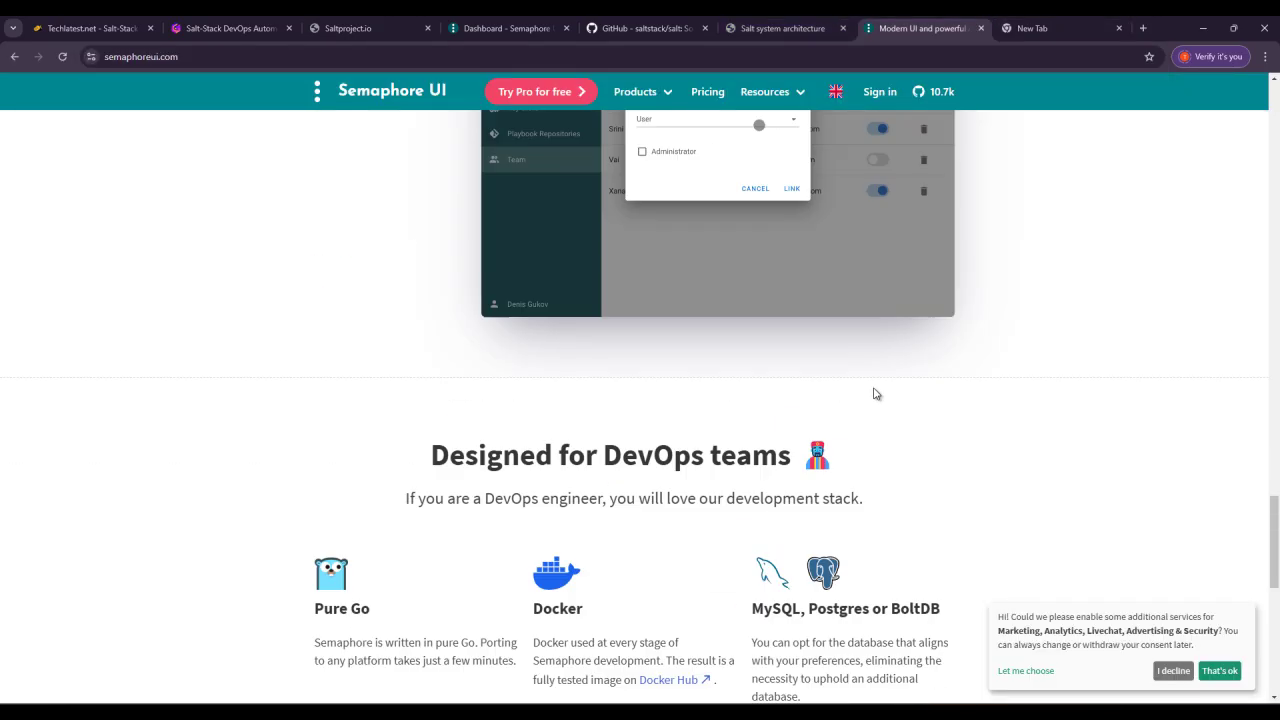
scroll(874, 400, up, 4)
scroll(874, 414, down, 10)
click(642, 493)
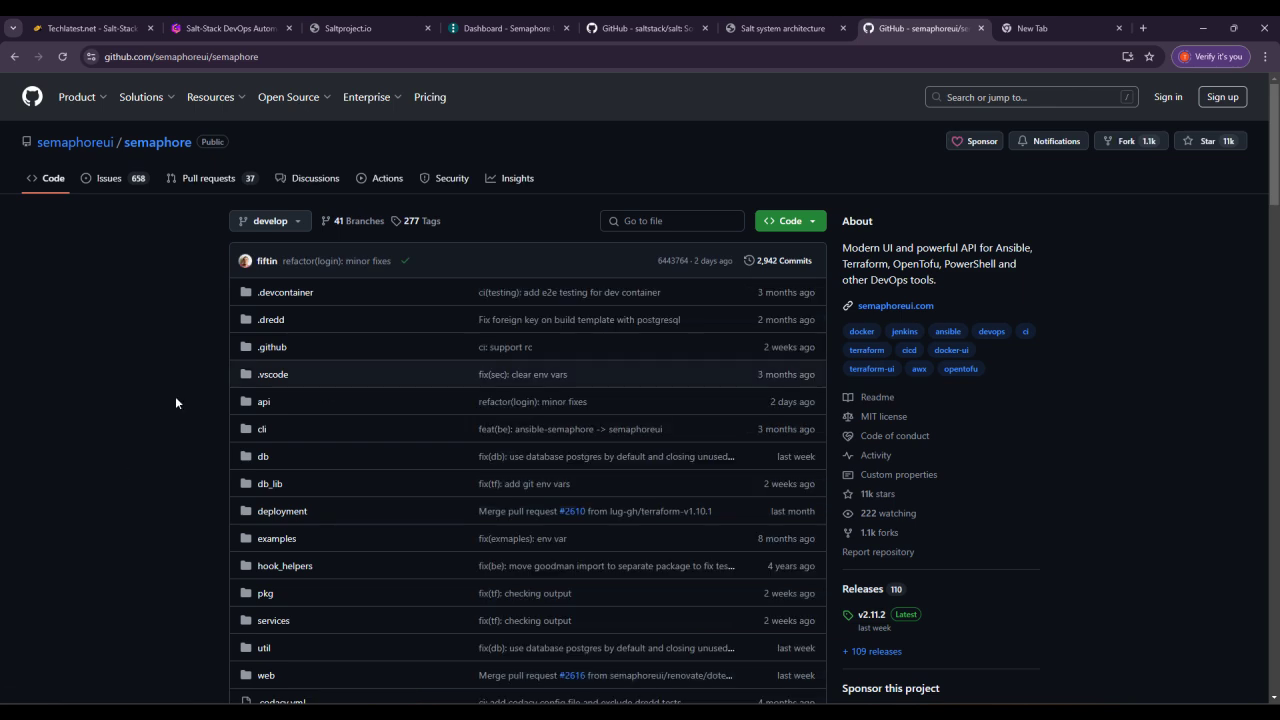
- Examine the semaphoreui/semaphore repository's file list and README, including the section on what Semaphore UI is
scroll(758, 373, down, 4)
scroll(909, 477, up, 3)
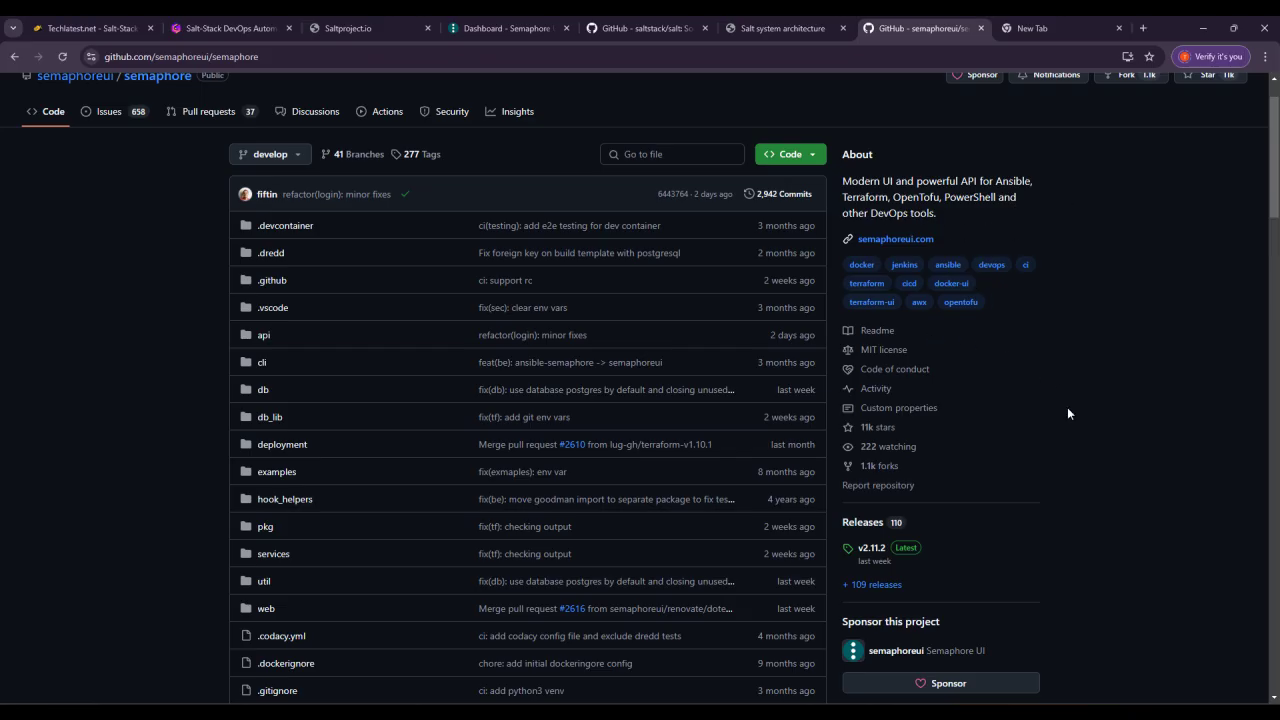
scroll(630, 540, down, 12)
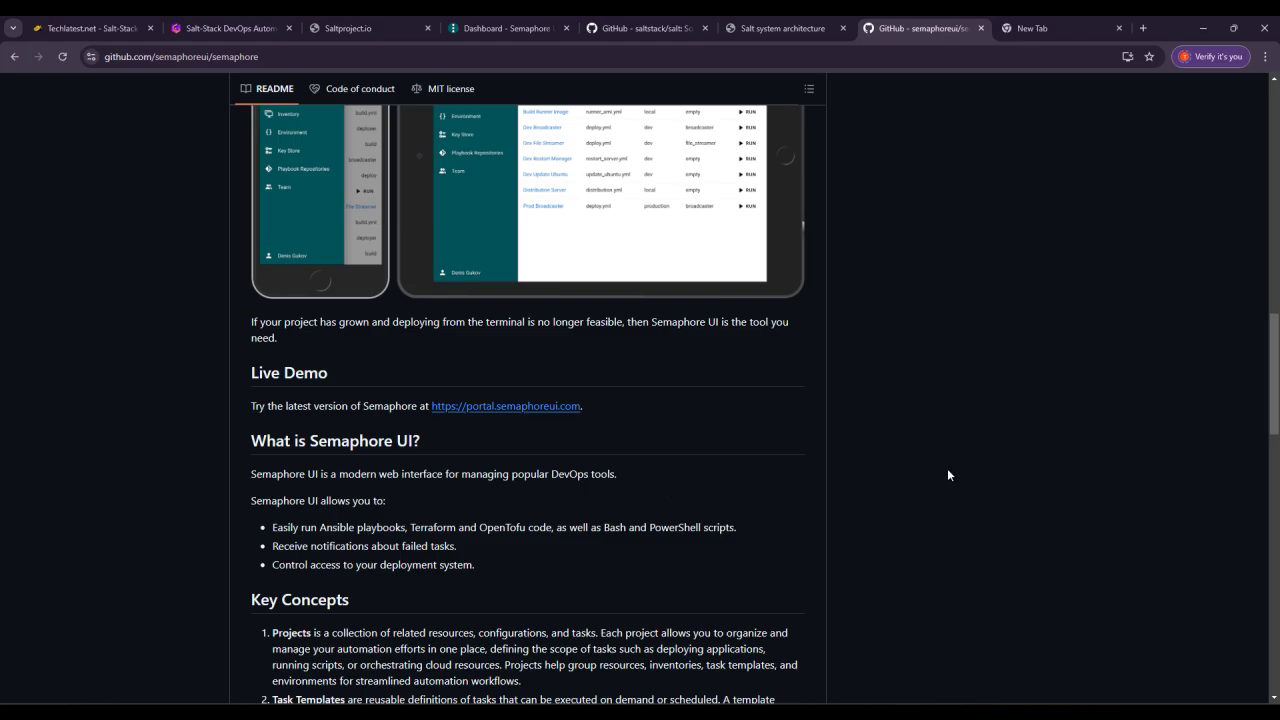
scroll(935, 455, up, 4)
scroll(363, 331, down, 3)
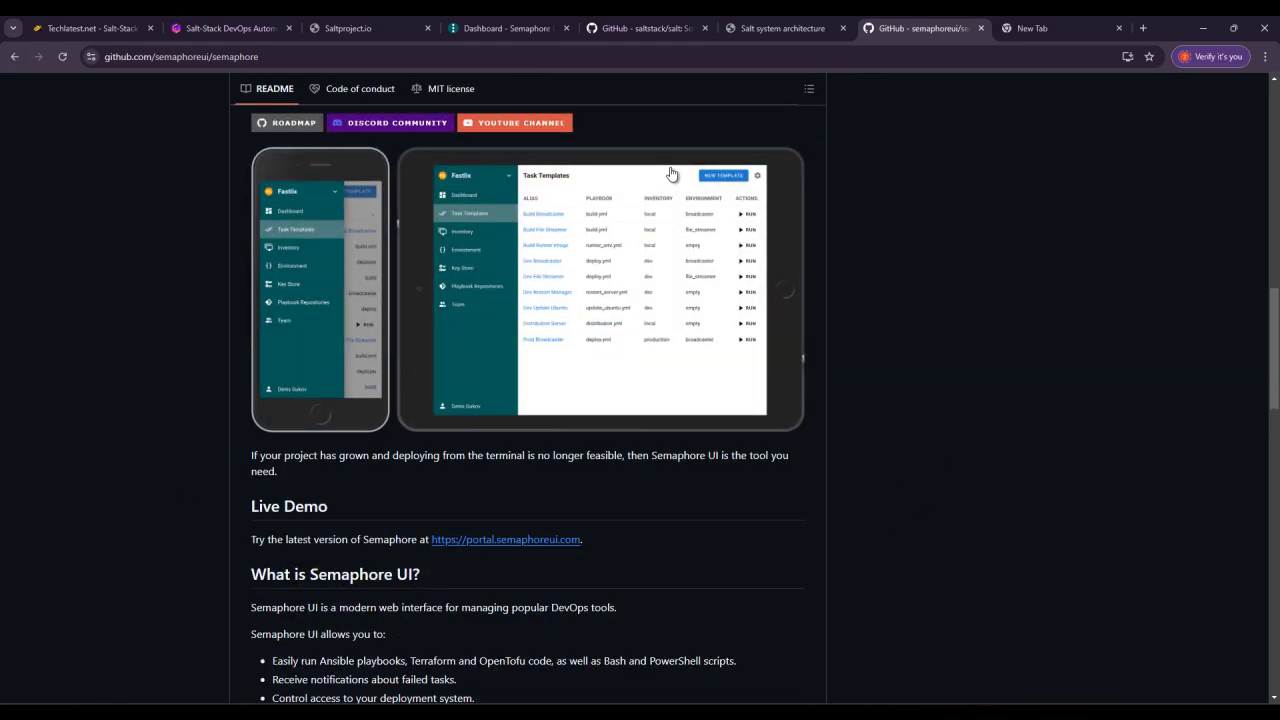
scroll(391, 394, up, 2)
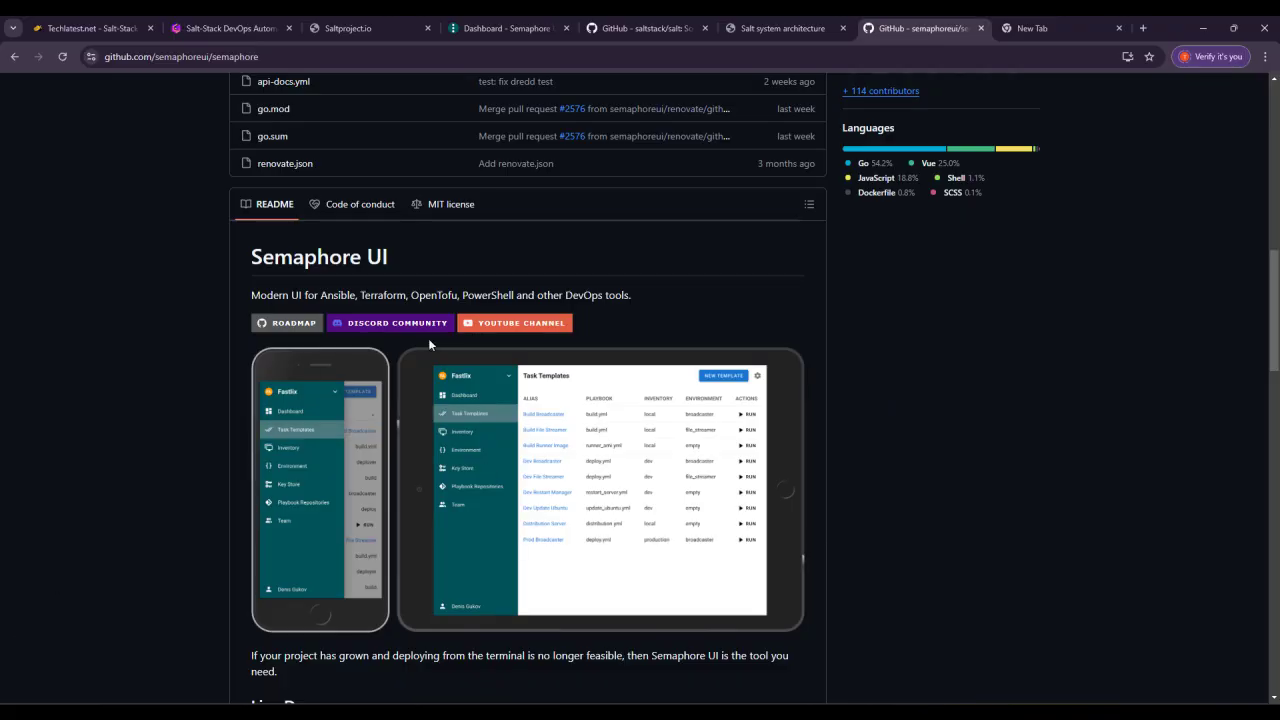
- Return to the Semaphore UI dashboard and review the project's activity, settings and task history
click(523, 20)
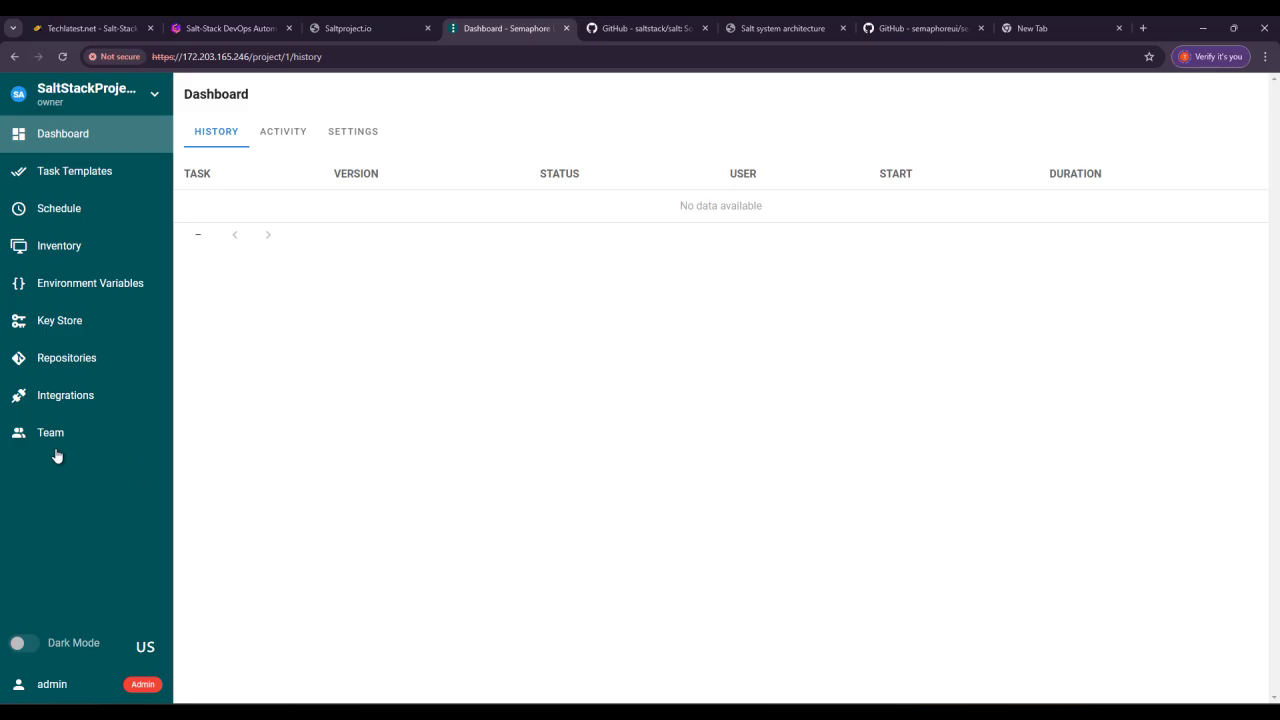
click(155, 100)
click(326, 414)
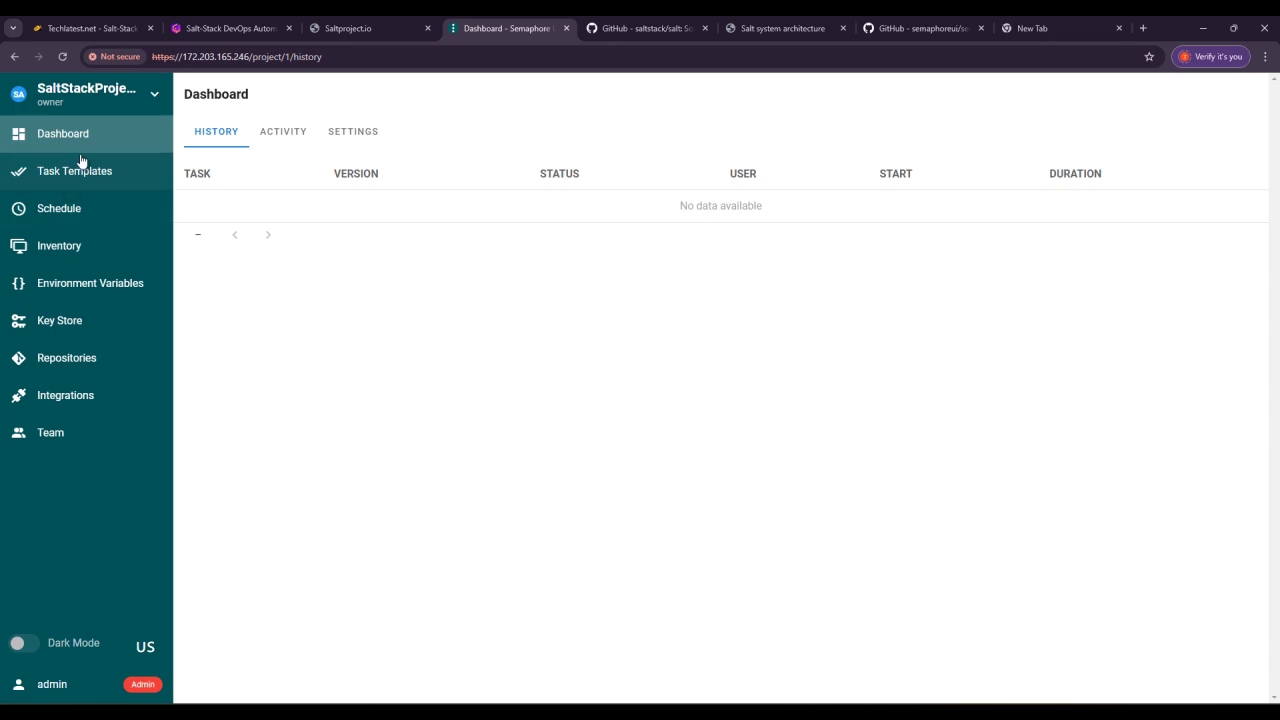
click(289, 144)
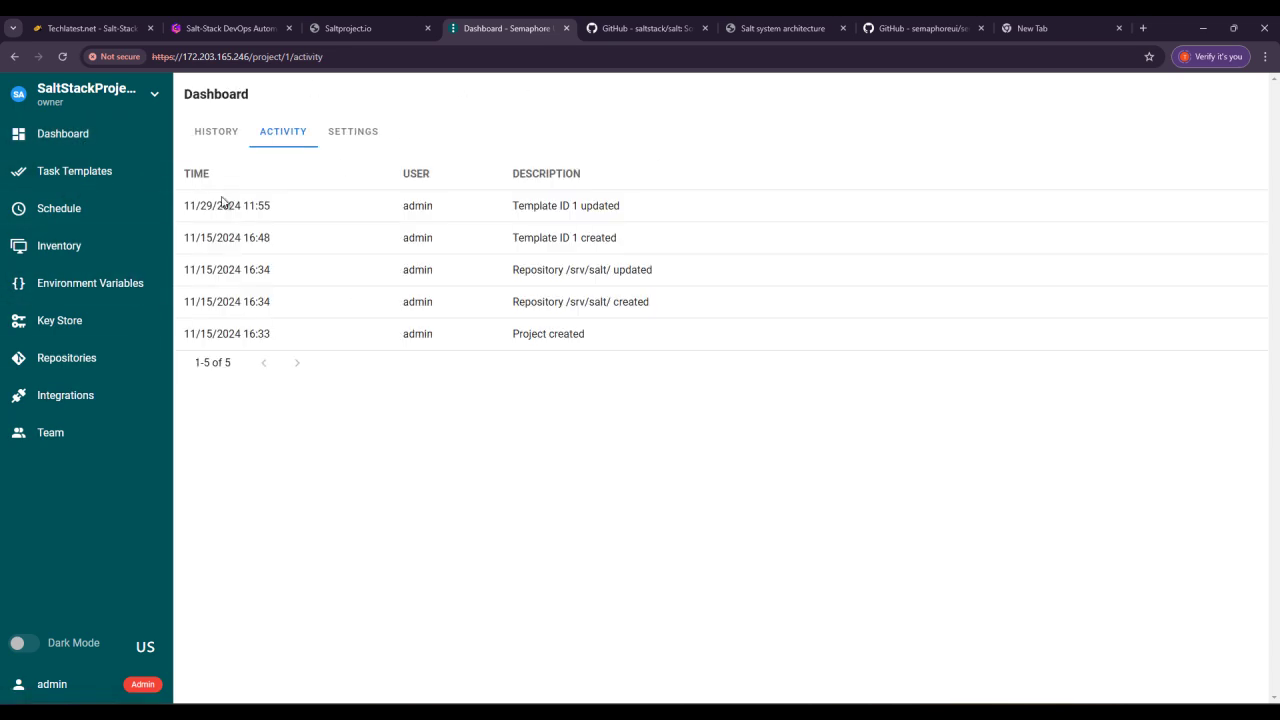
click(360, 135)
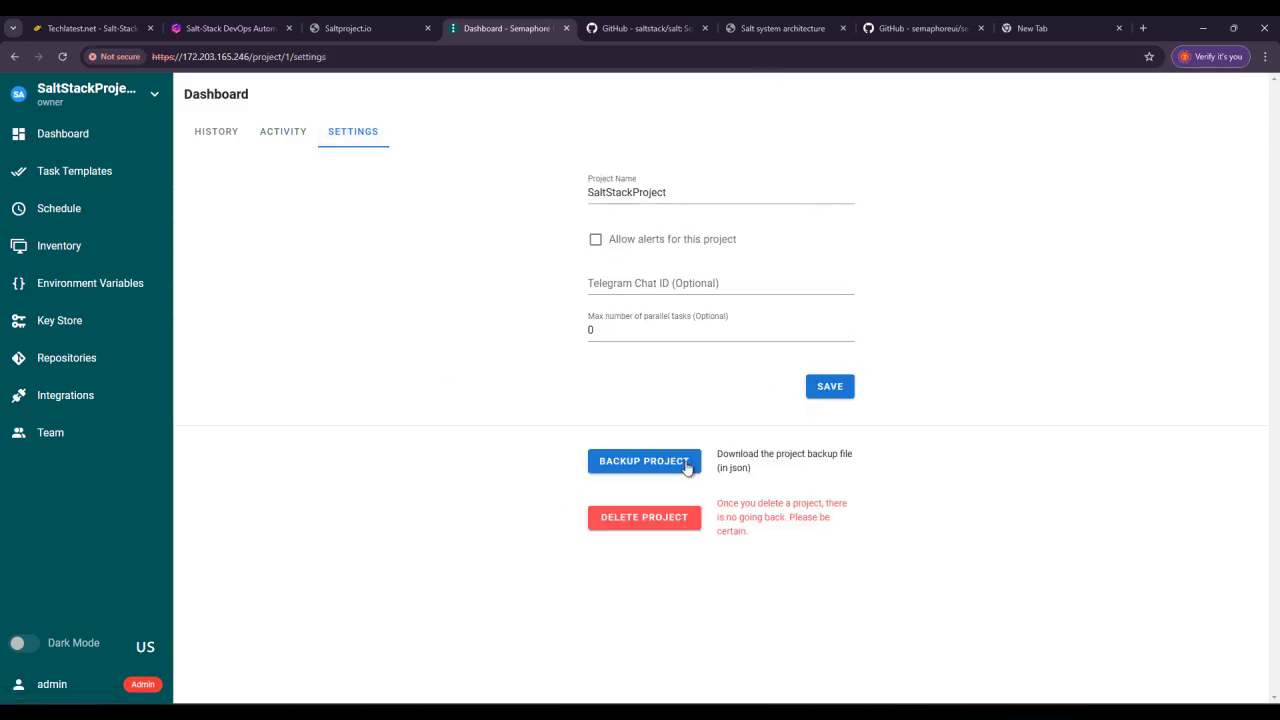
click(676, 279)
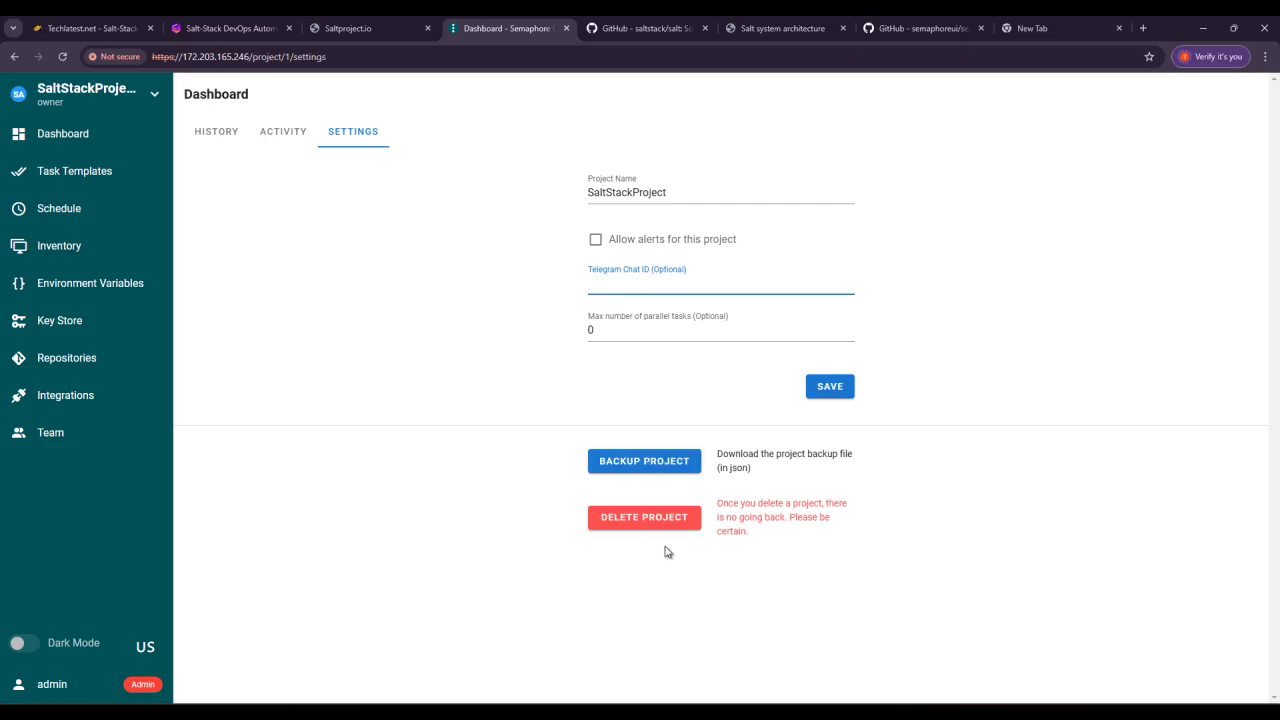
click(212, 131)
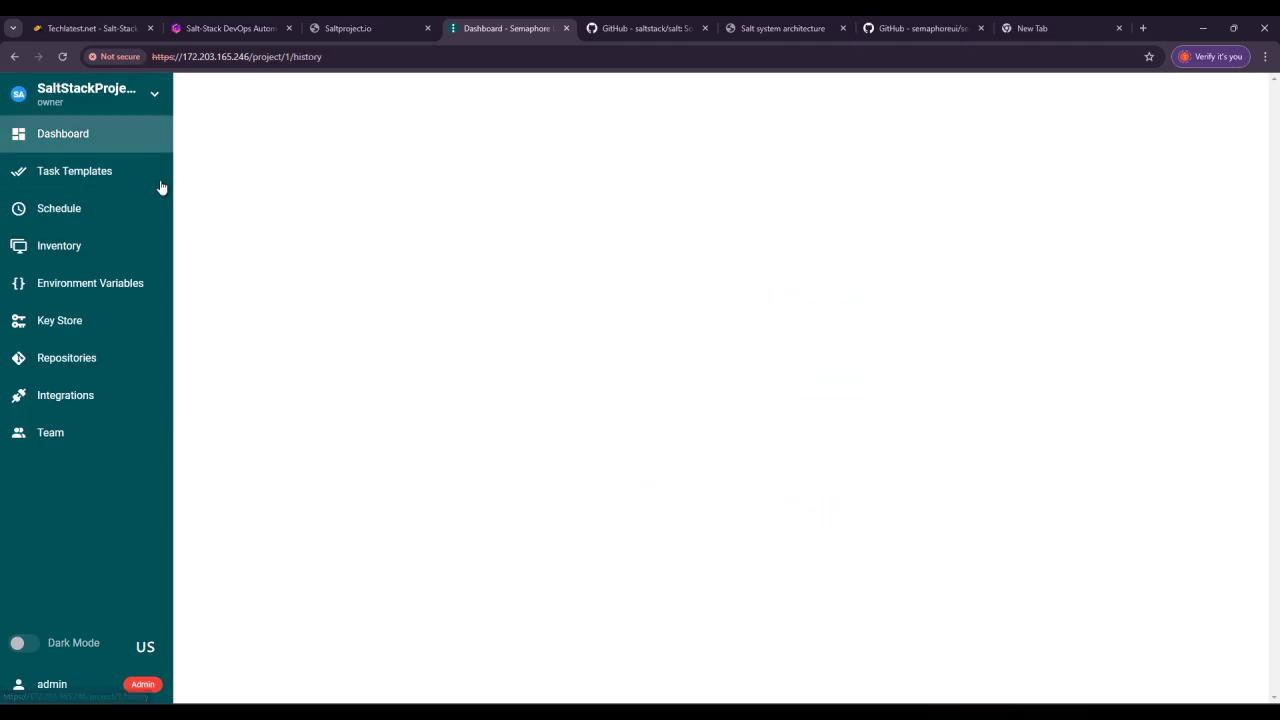
- Examine the Task, Build and Deploy variants of a new Bash Script task template, and close the form without creating it
click(117, 178)
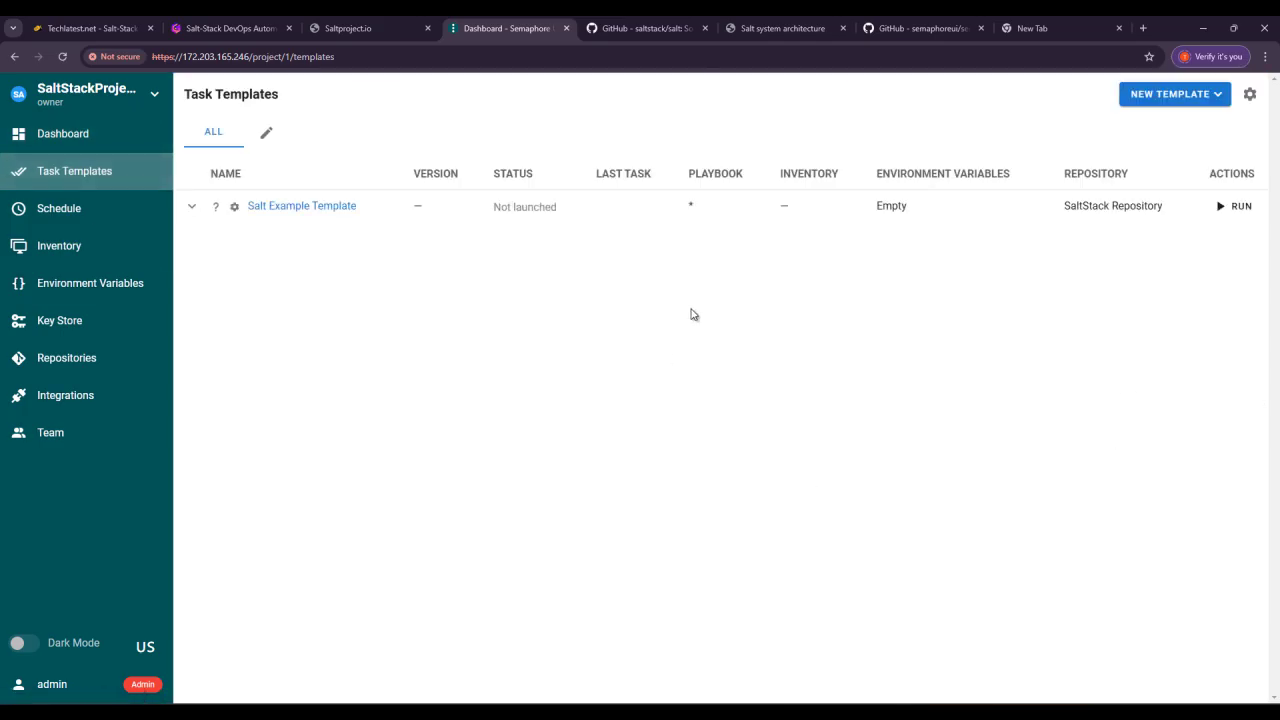
click(1217, 96)
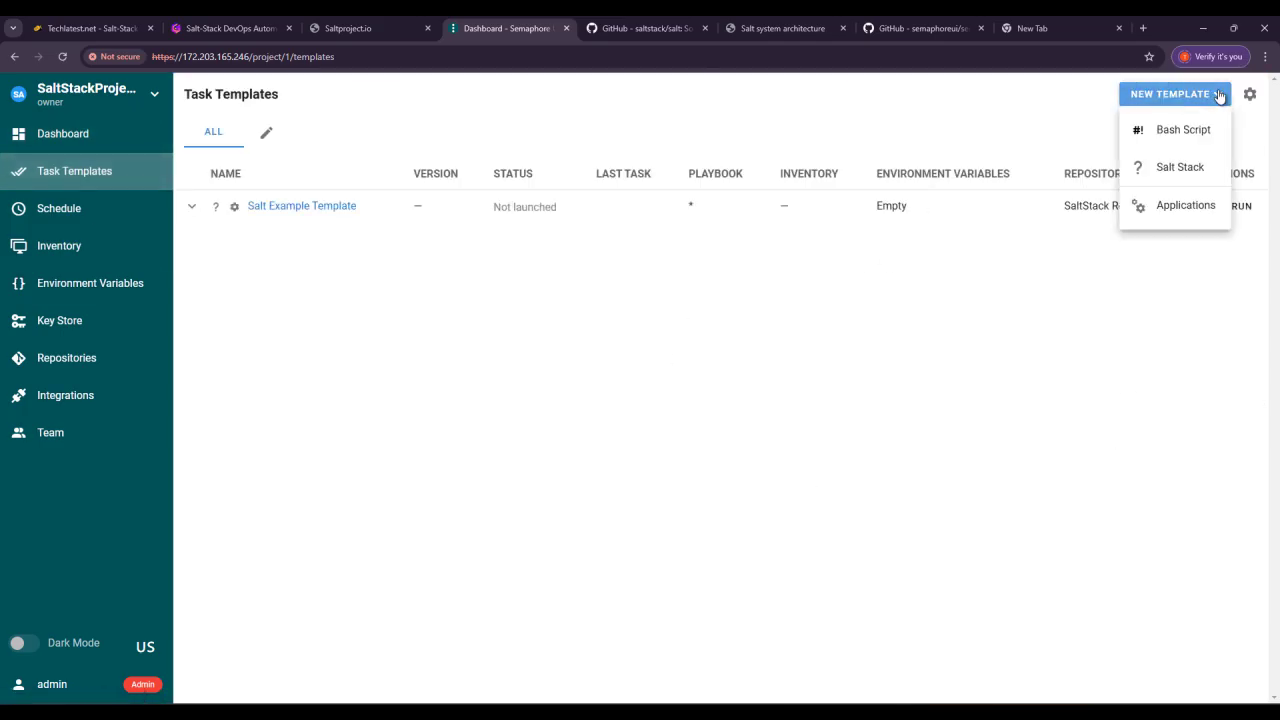
click(1180, 140)
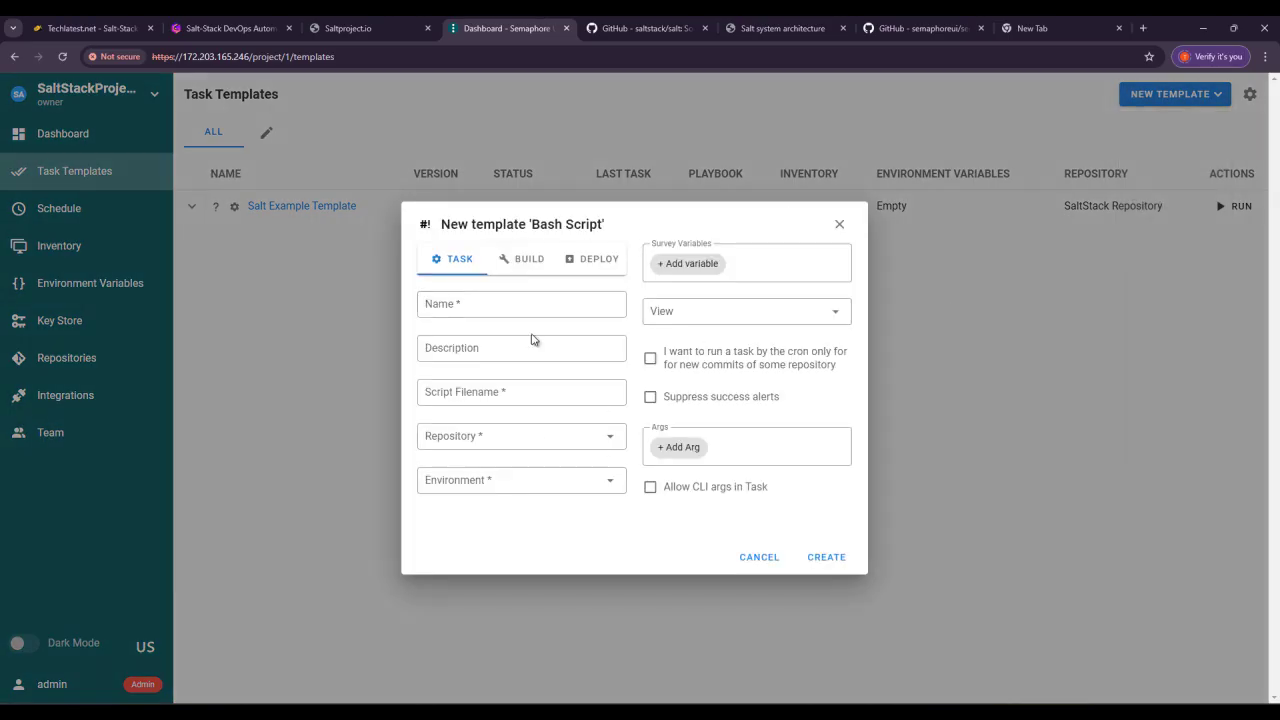
click(532, 262)
click(450, 262)
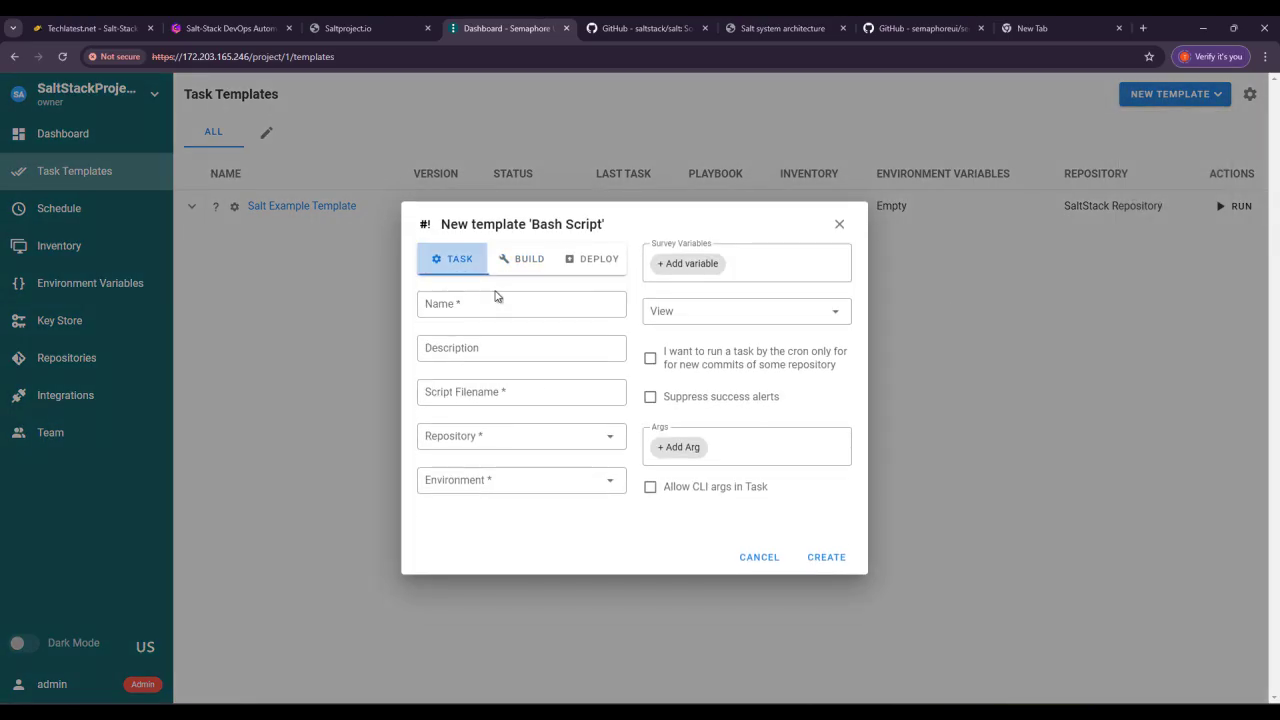
click(560, 445)
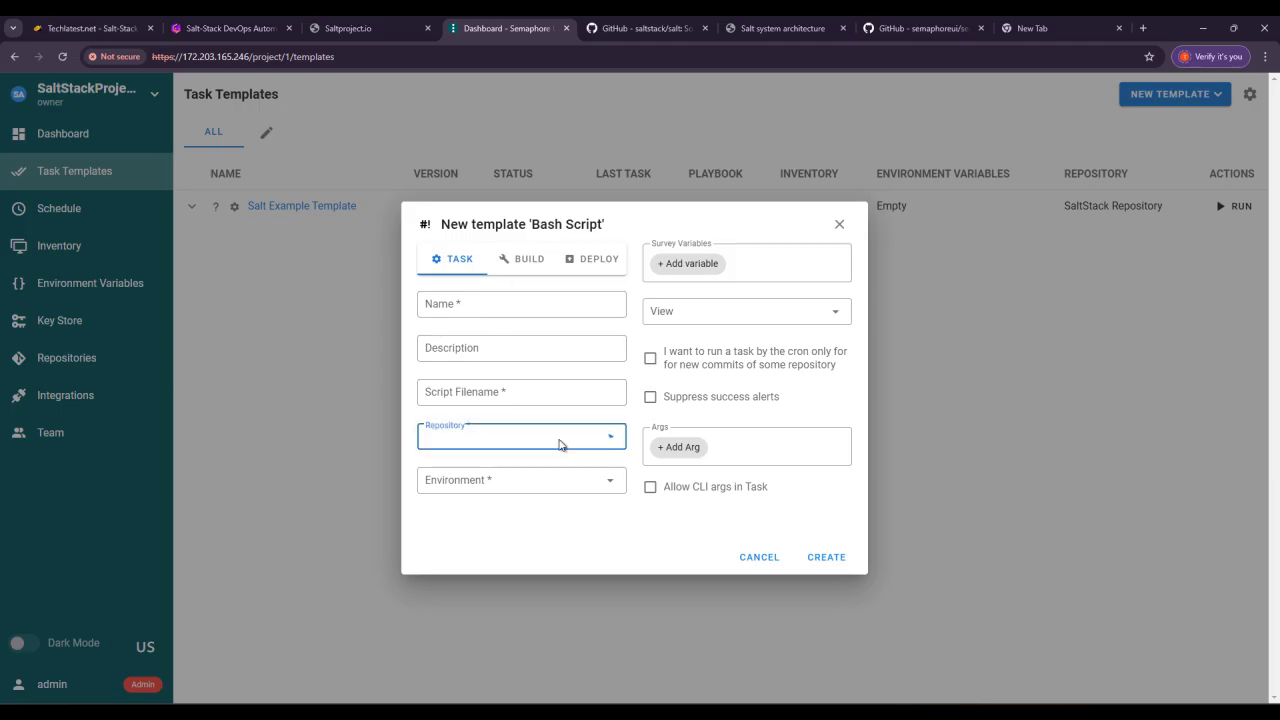
click(526, 270)
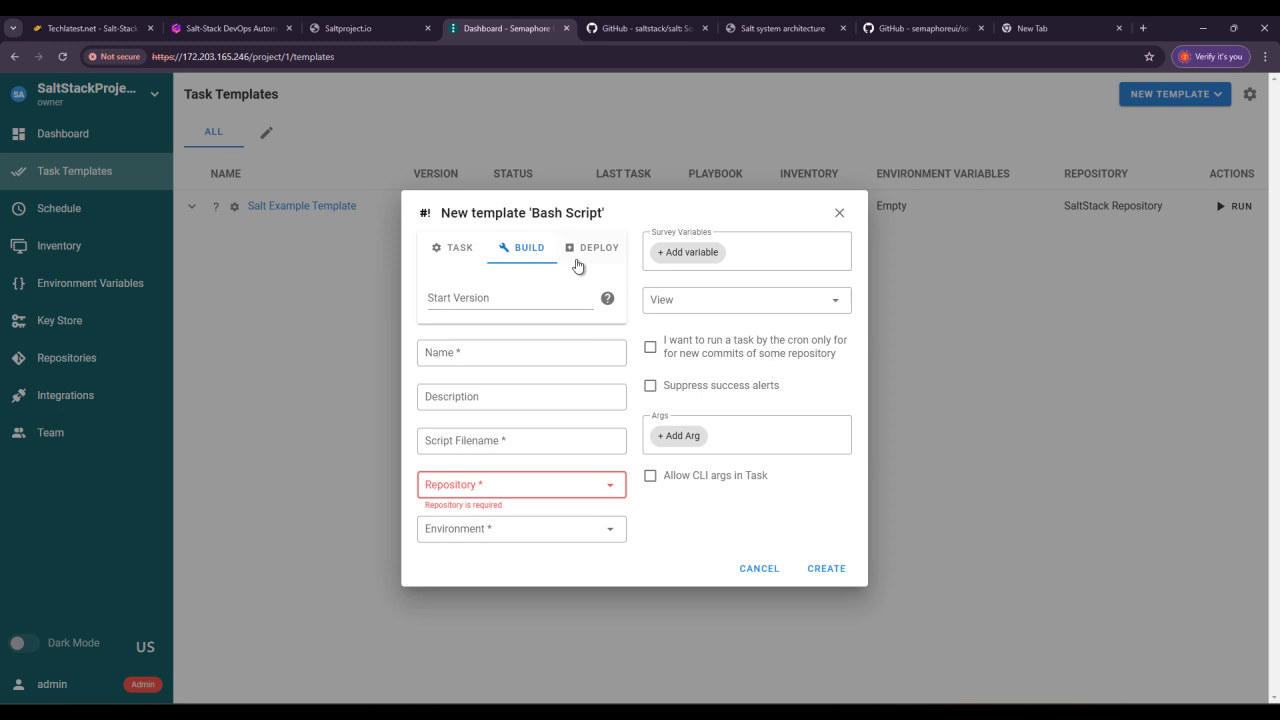
click(584, 250)
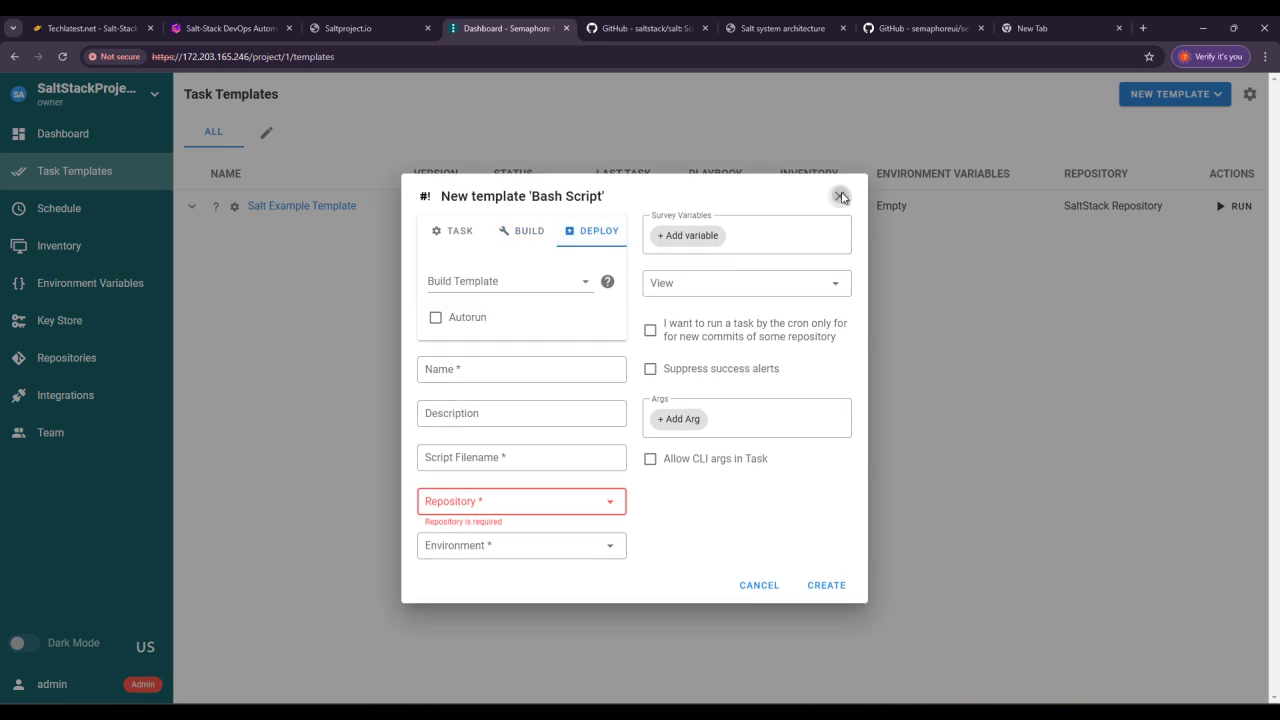
click(840, 196)
- View the form for a new Salt Stack task template and close it without creating anything
click(1203, 98)
click(1182, 172)
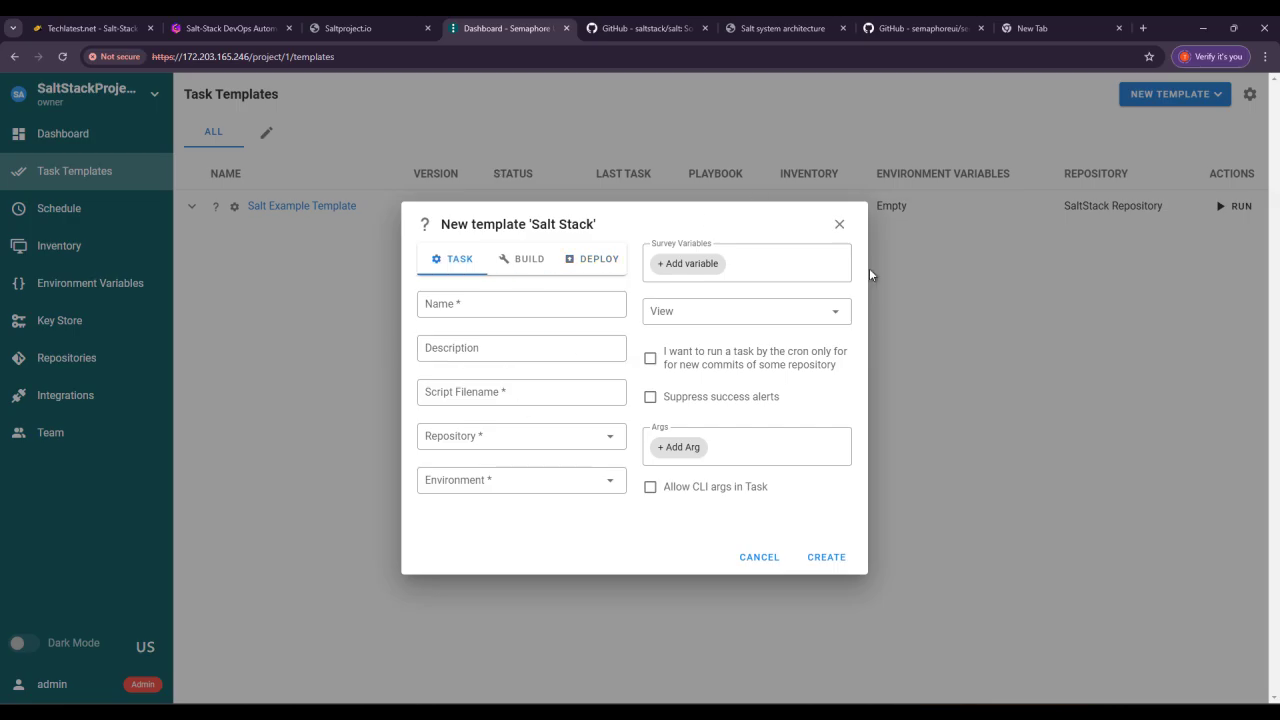
click(839, 224)
- View the column display options of the task templates table and hide them again
click(1249, 94)
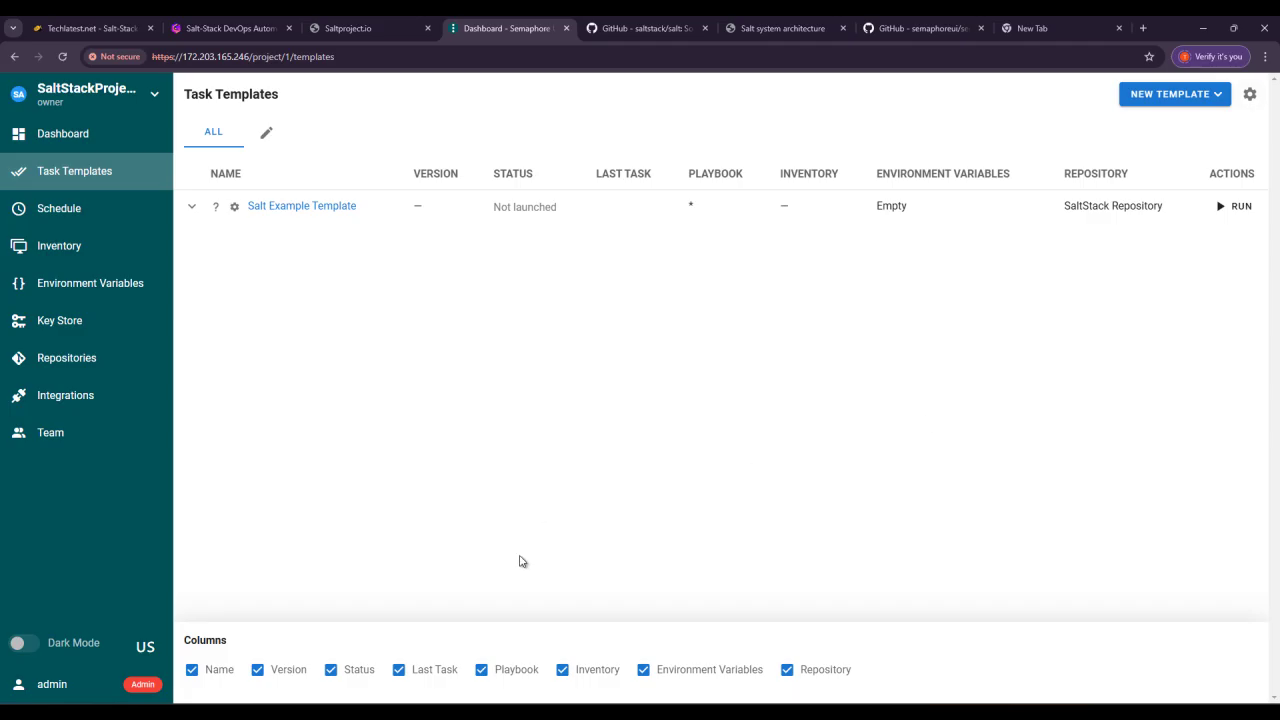
click(1250, 94)
click(1250, 94)
click(1249, 94)
- Review the project's Schedule page and the form for a new schedule, closing the form without saving
click(61, 214)
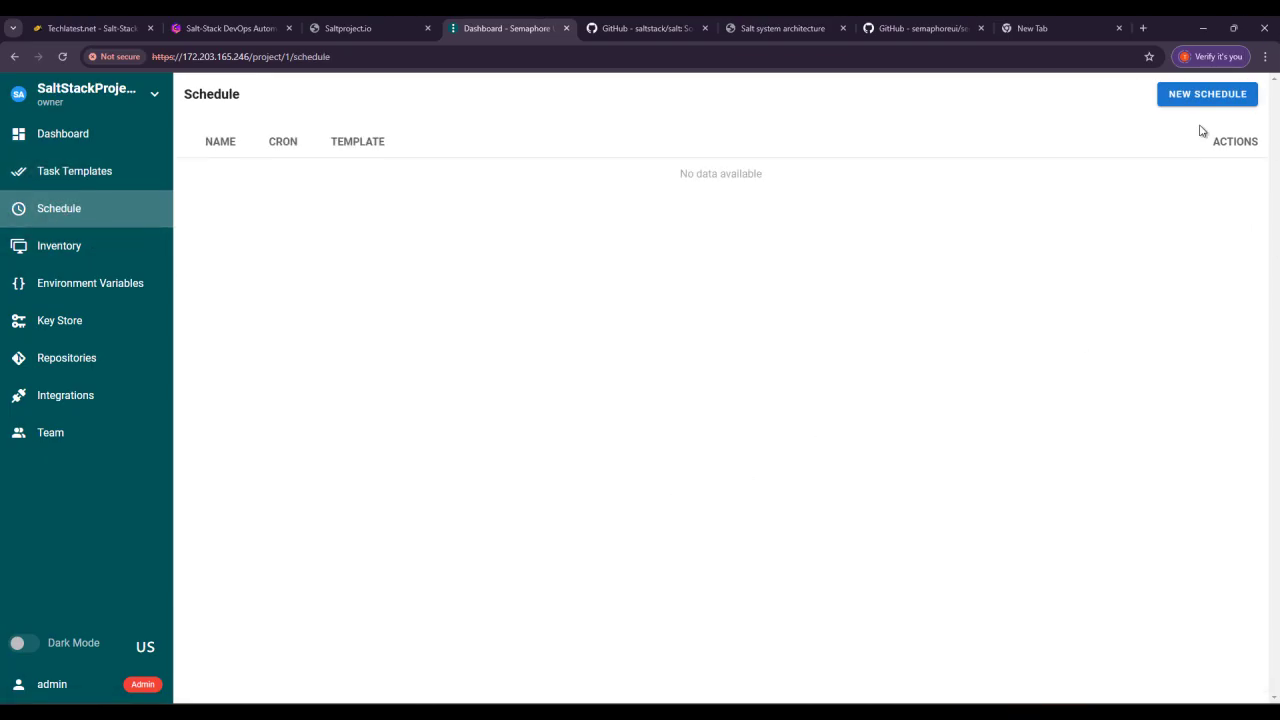
click(213, 150)
click(360, 146)
click(1182, 94)
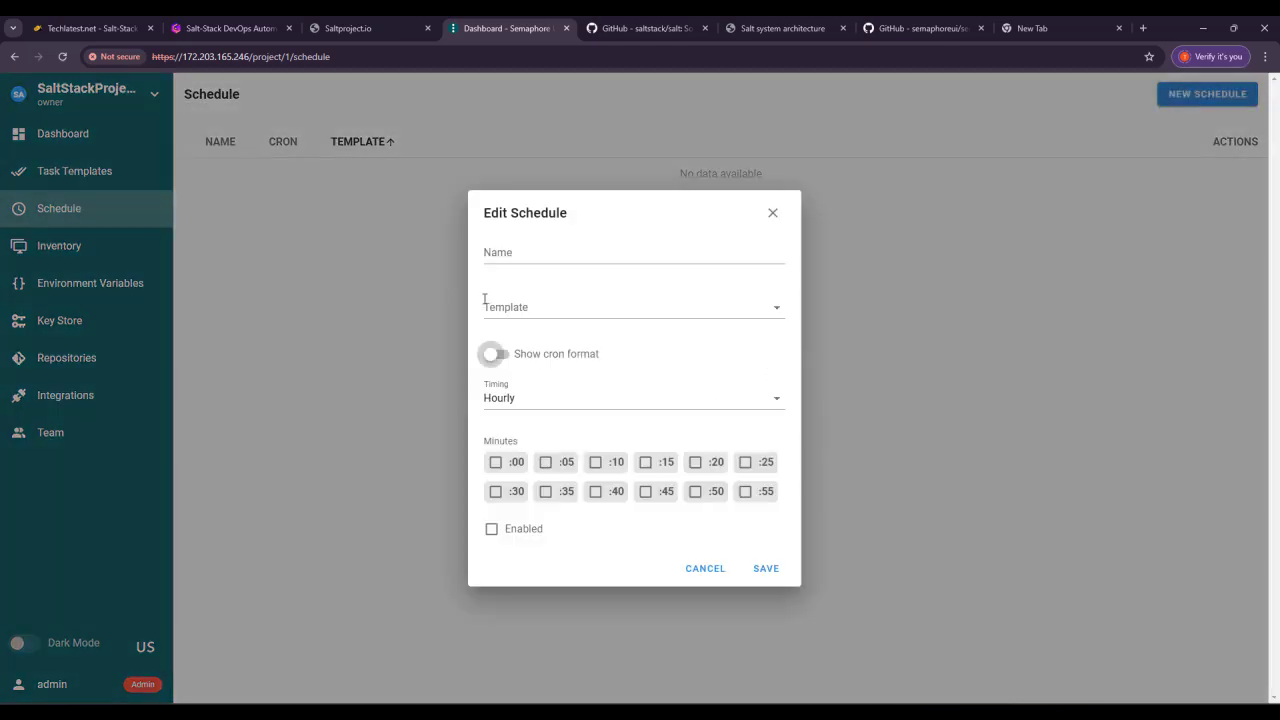
click(772, 213)
- View the new inventory types offered for the project and check the semaphore GitHub repository's description before returning to them
click(97, 246)
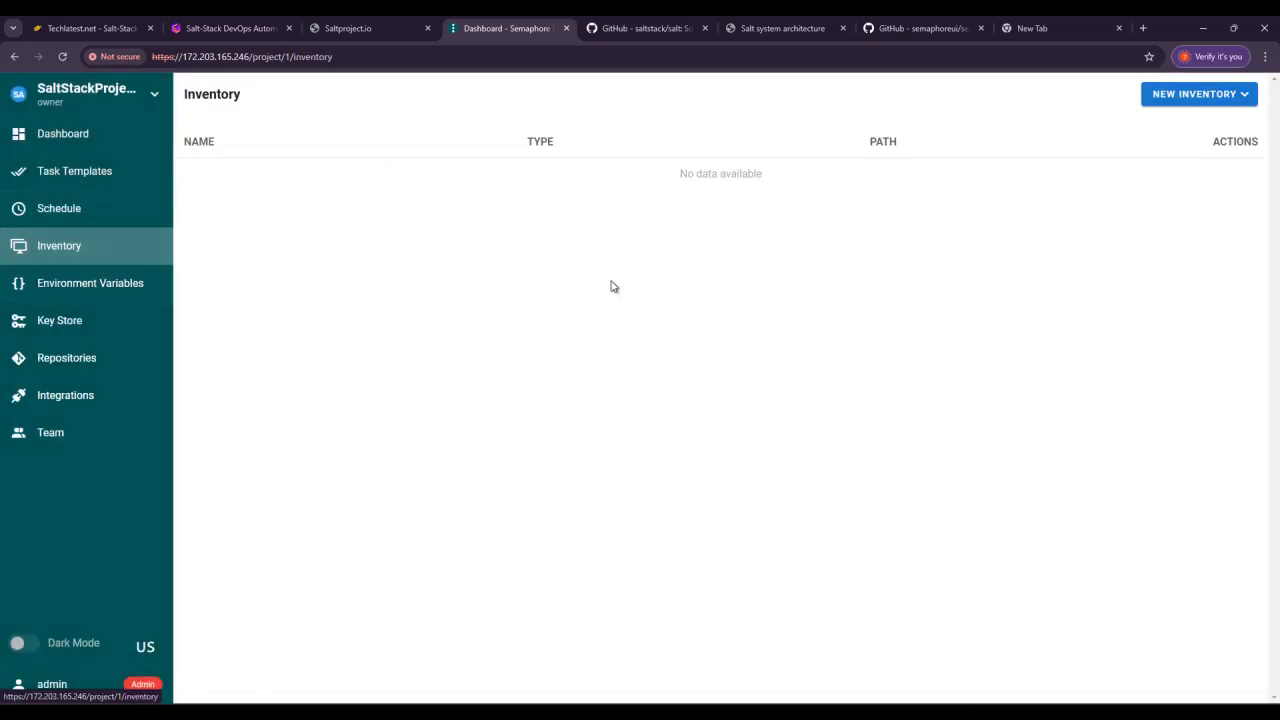
click(1230, 98)
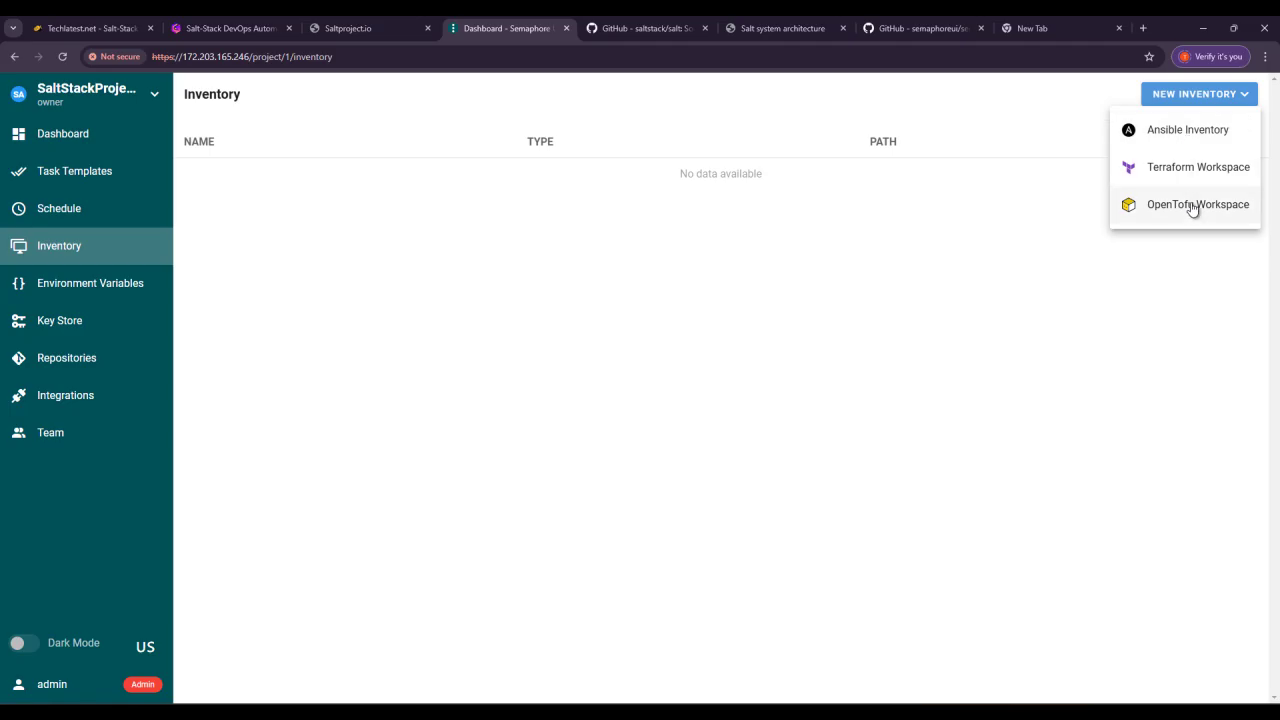
click(918, 28)
scroll(1166, 263, up, 10)
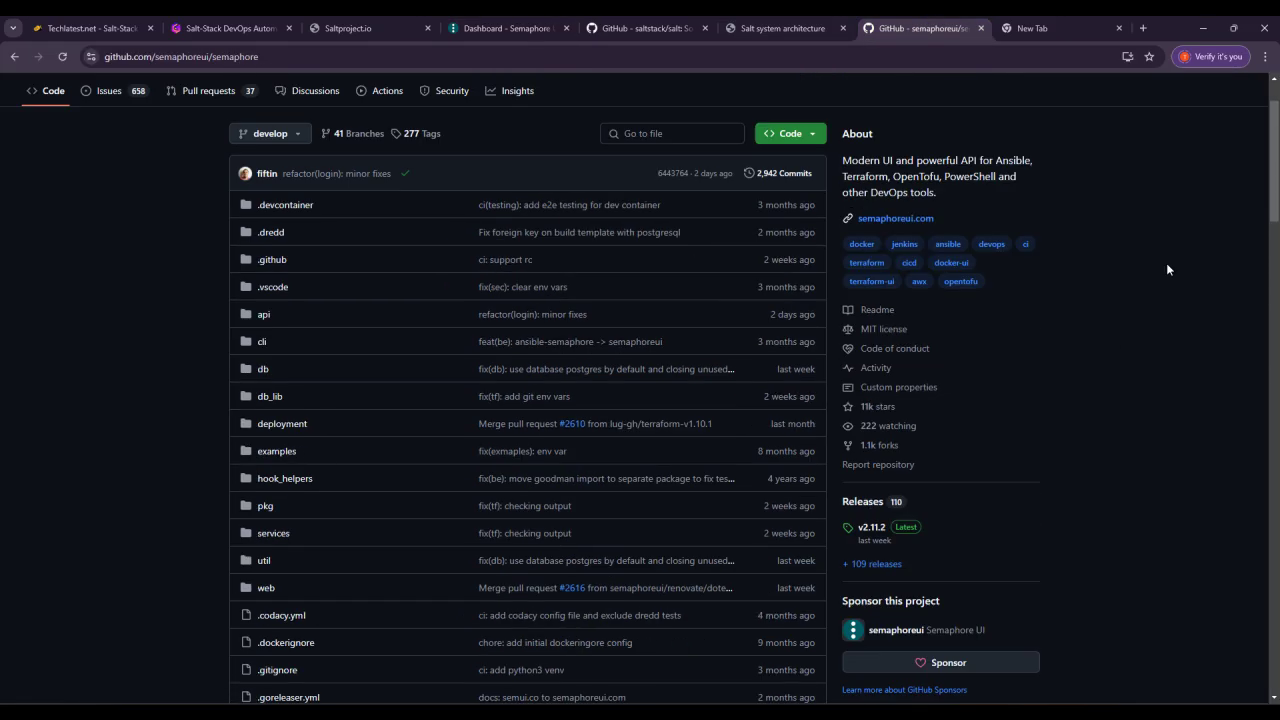
scroll(1166, 263, up, 1)
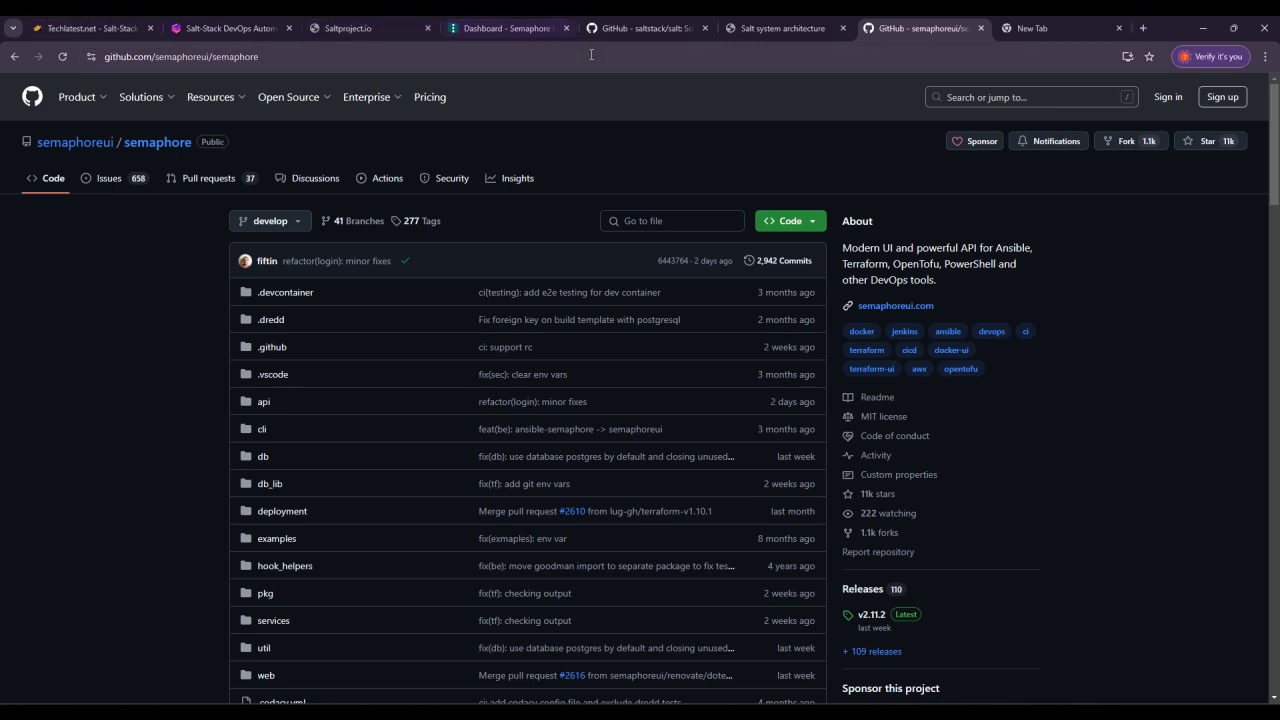
click(500, 28)
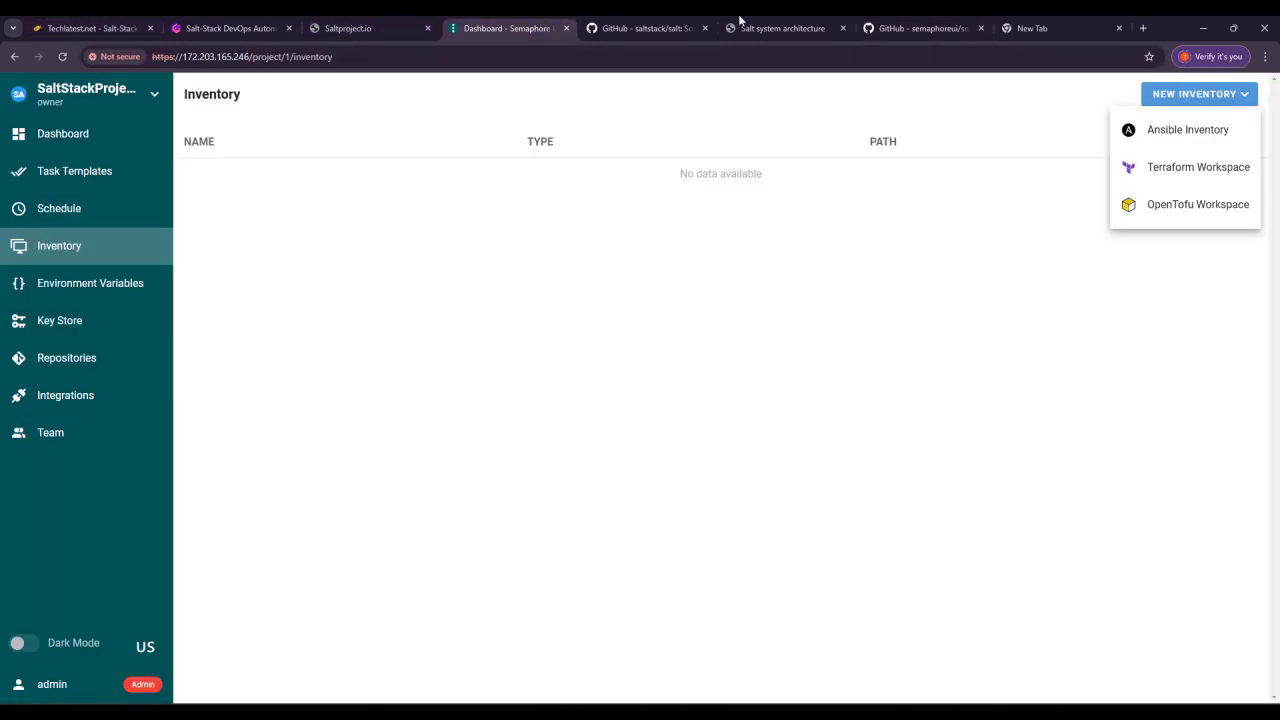
- Inspect the forms for a new OpenTofu workspace and a new Terraform workspace, closing each without creating it
click(1185, 197)
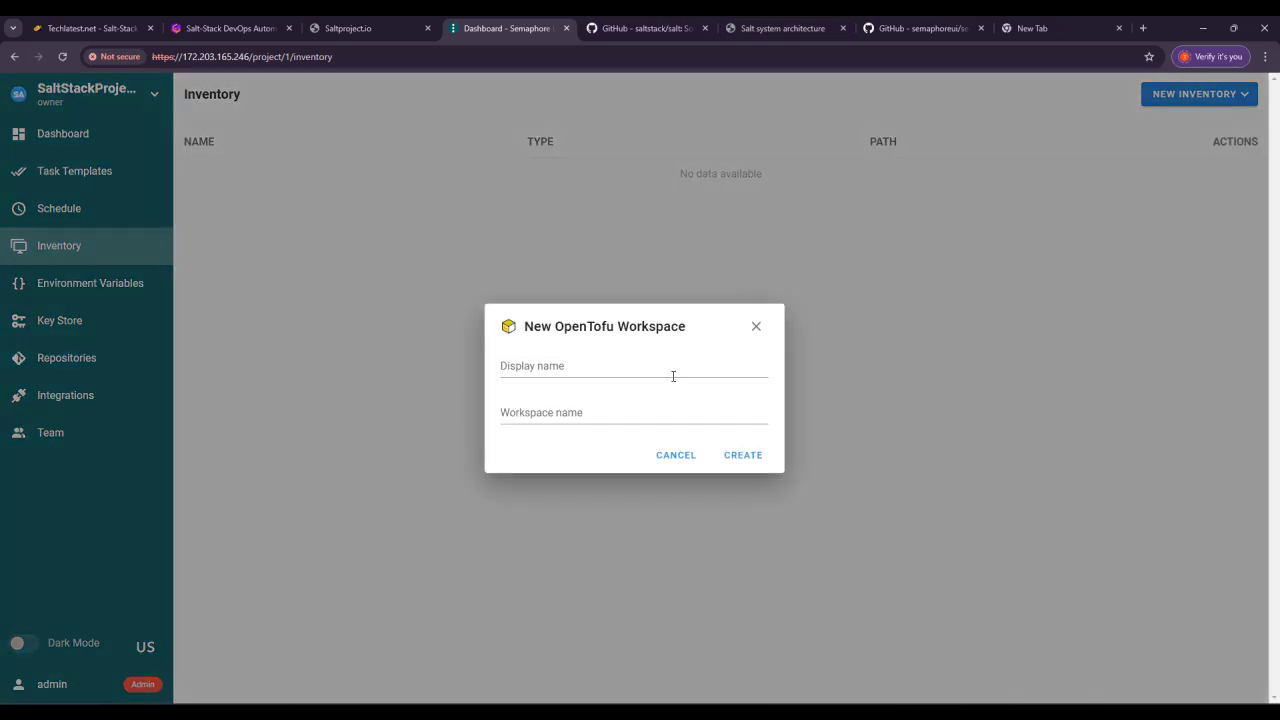
click(755, 327)
click(1240, 100)
click(1153, 181)
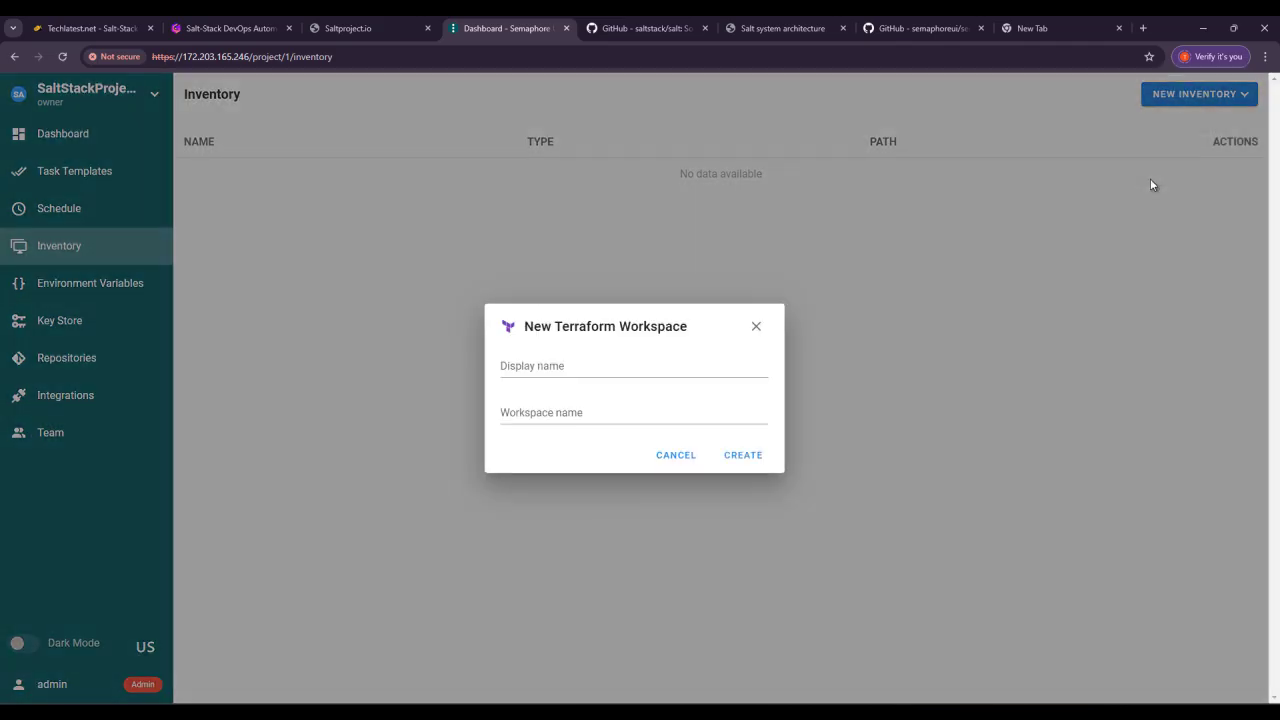
click(755, 327)
- Open the form for a new Ansible inventory to view its fields
click(1205, 94)
click(1136, 140)
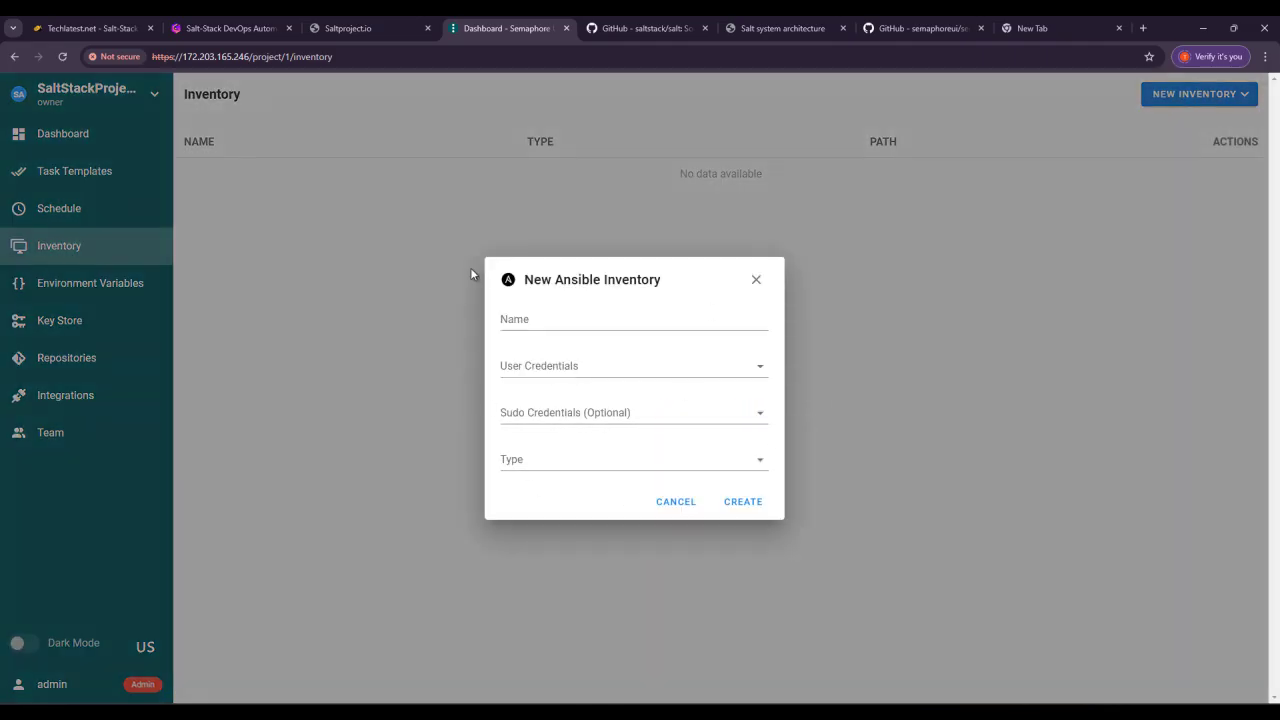
- Close the new Ansible inventory form and review the Environment Variables page and its new environment form, closing that without saving
click(756, 279)
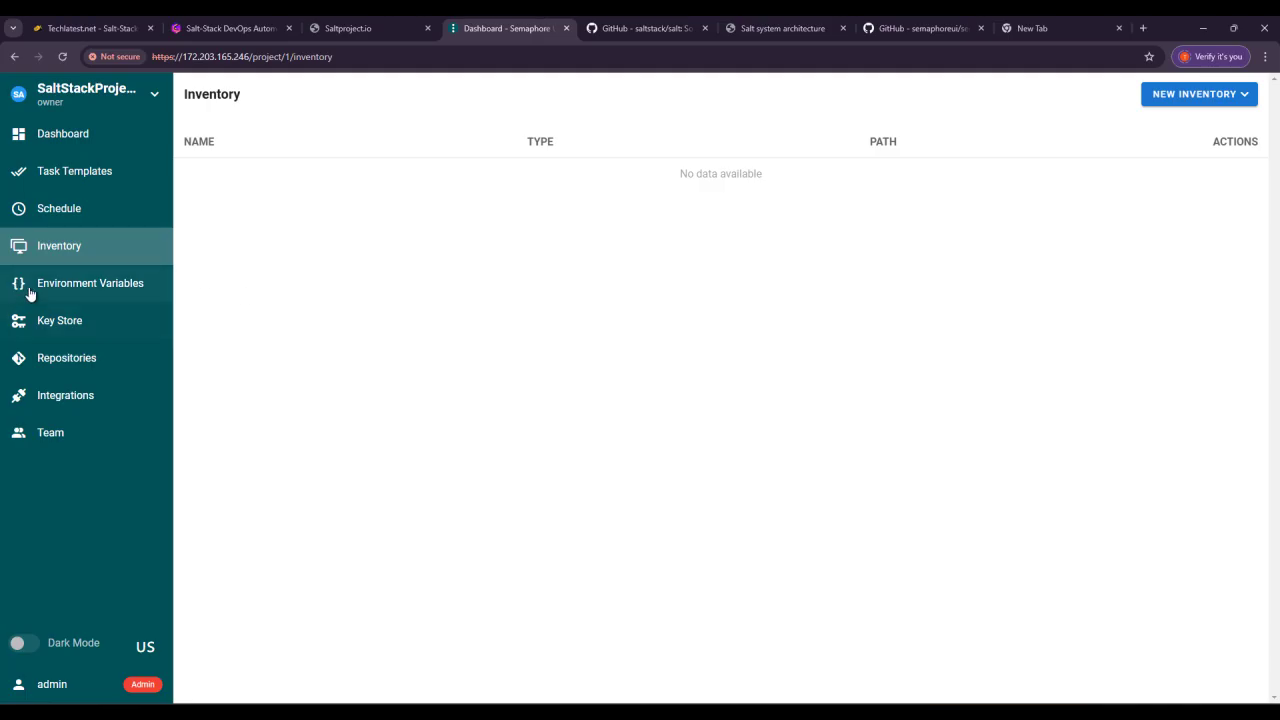
click(76, 284)
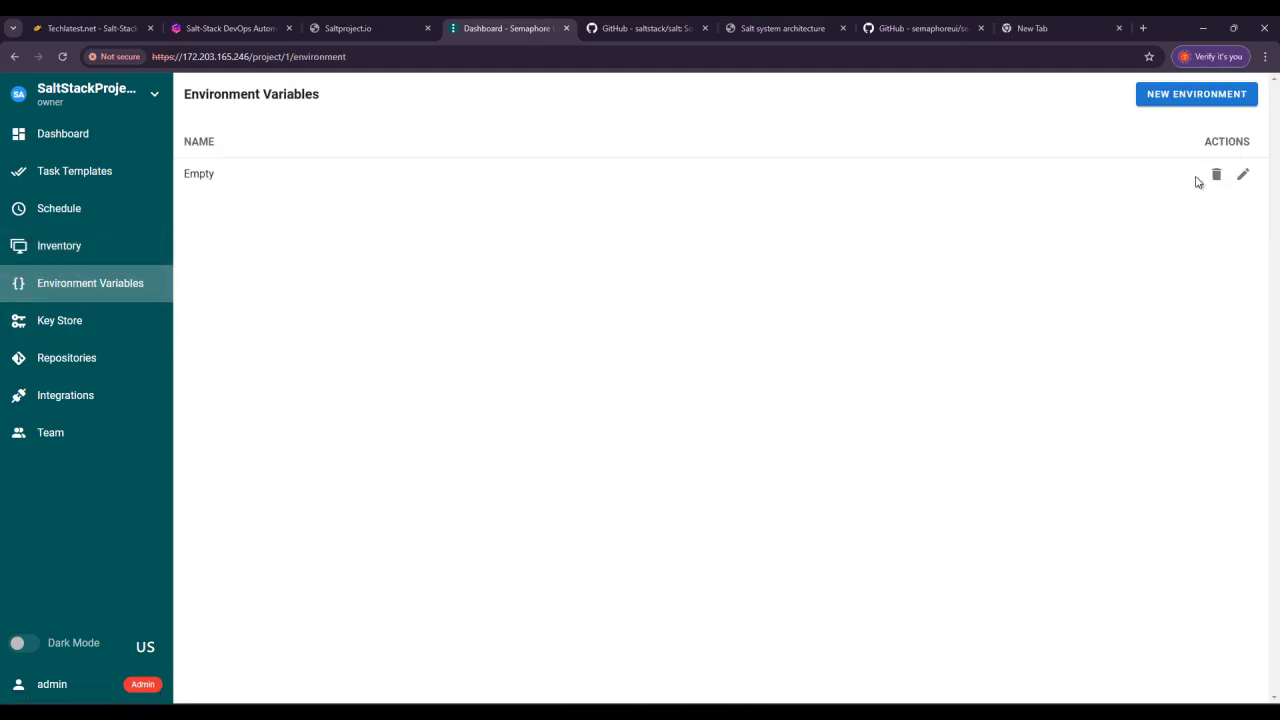
click(1200, 92)
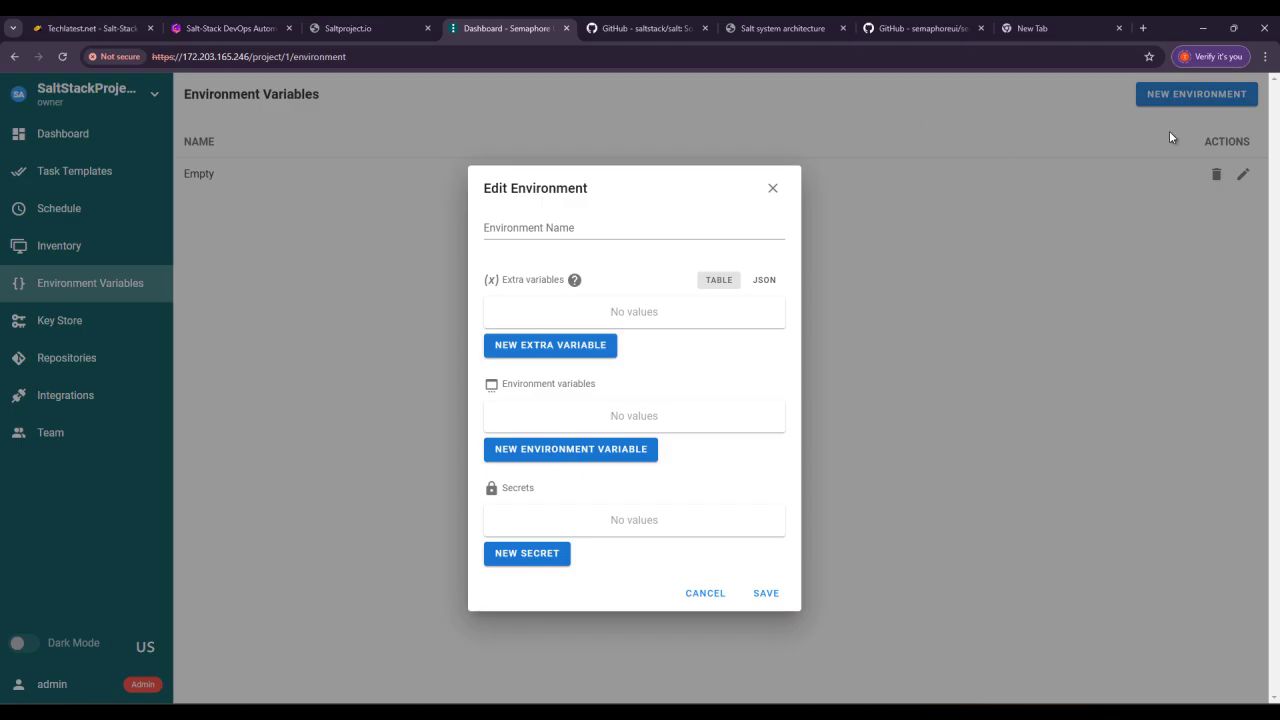
click(773, 189)
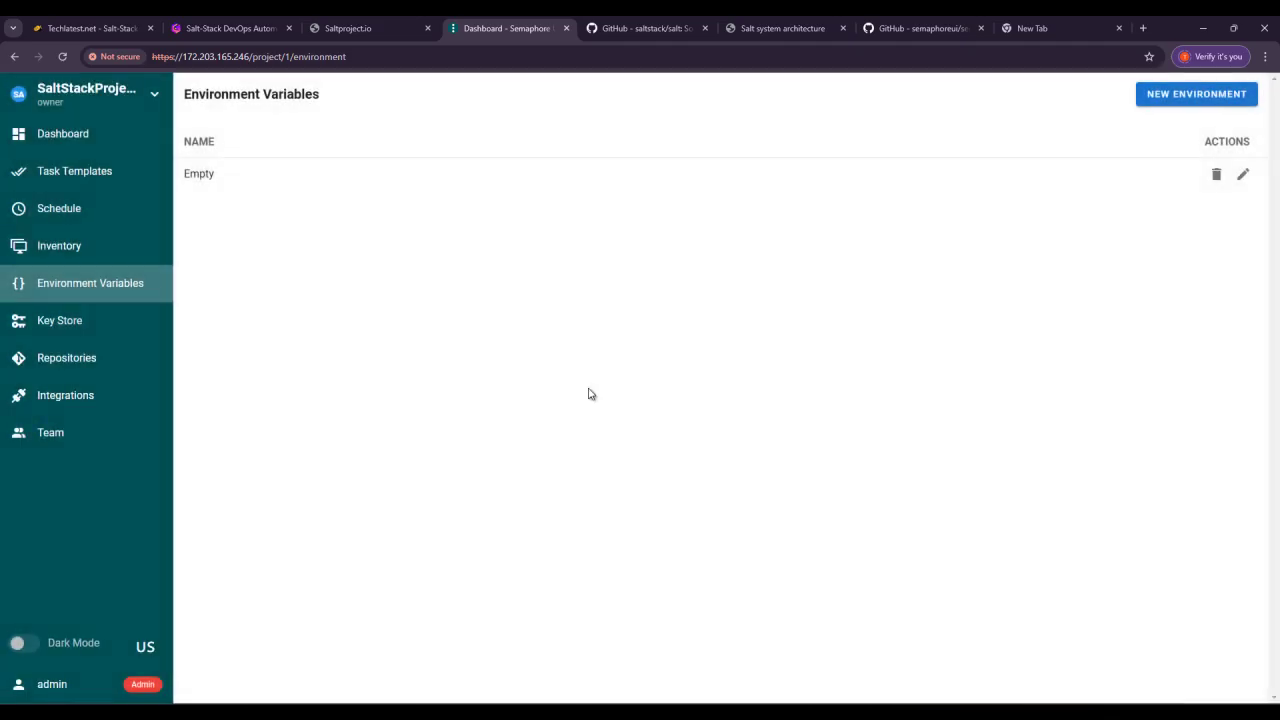
- Review the Key Store page and the key types offered for a new key, closing the form without creating one
click(28, 320)
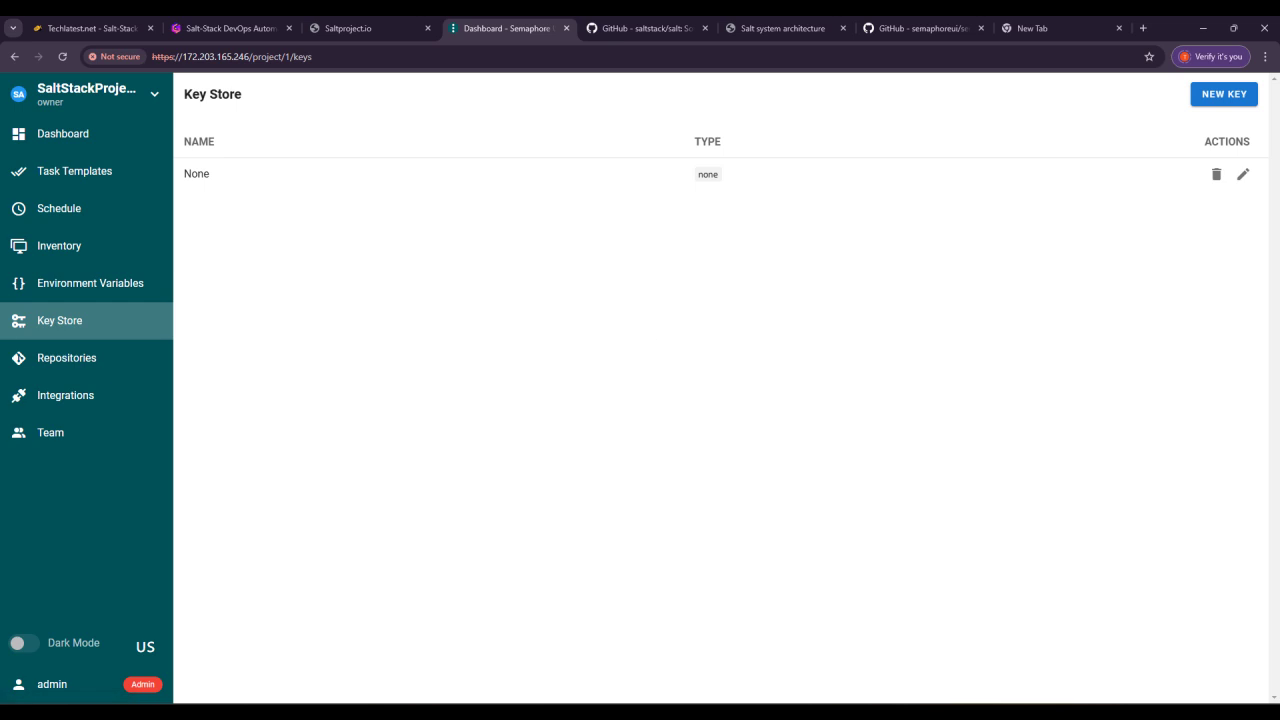
click(1232, 94)
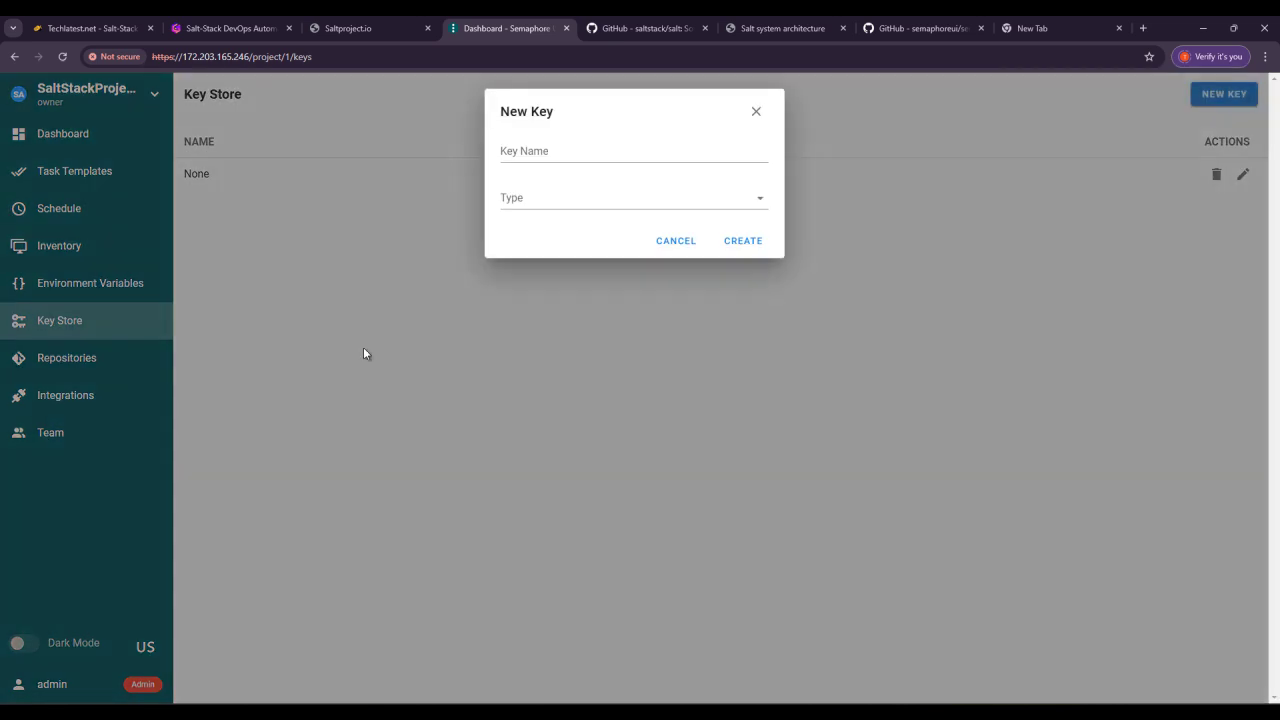
click(677, 203)
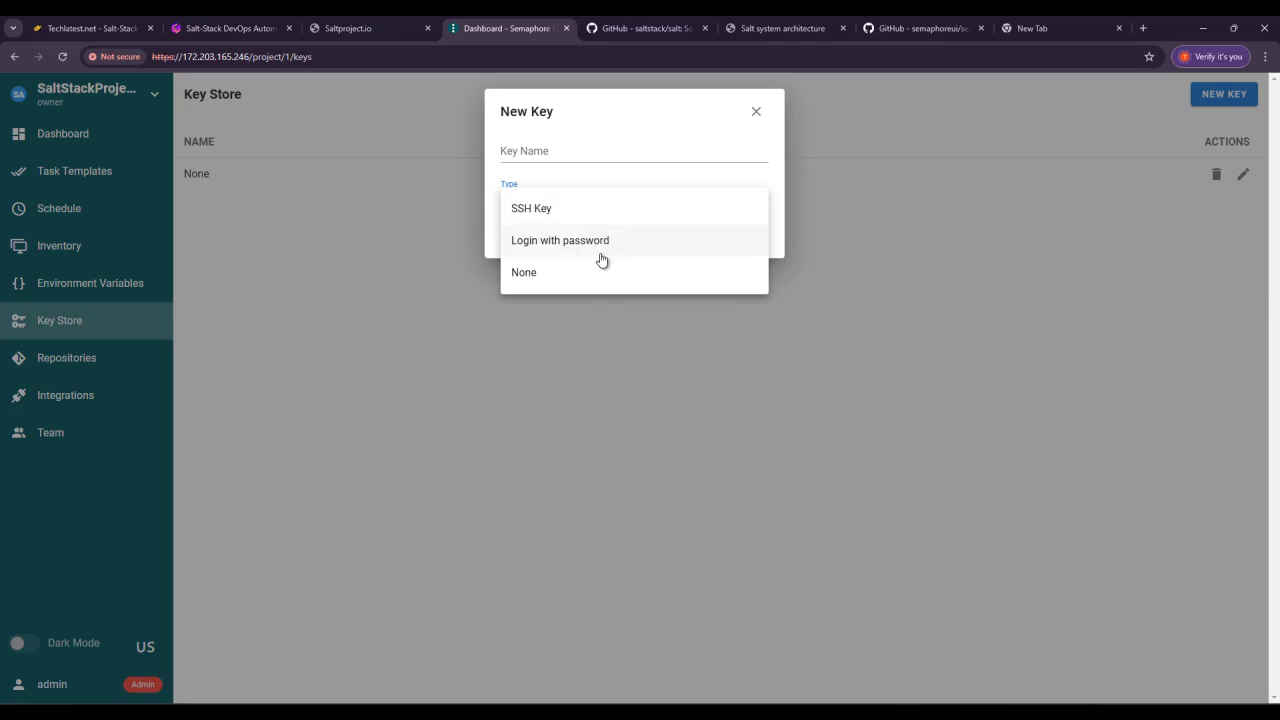
click(621, 410)
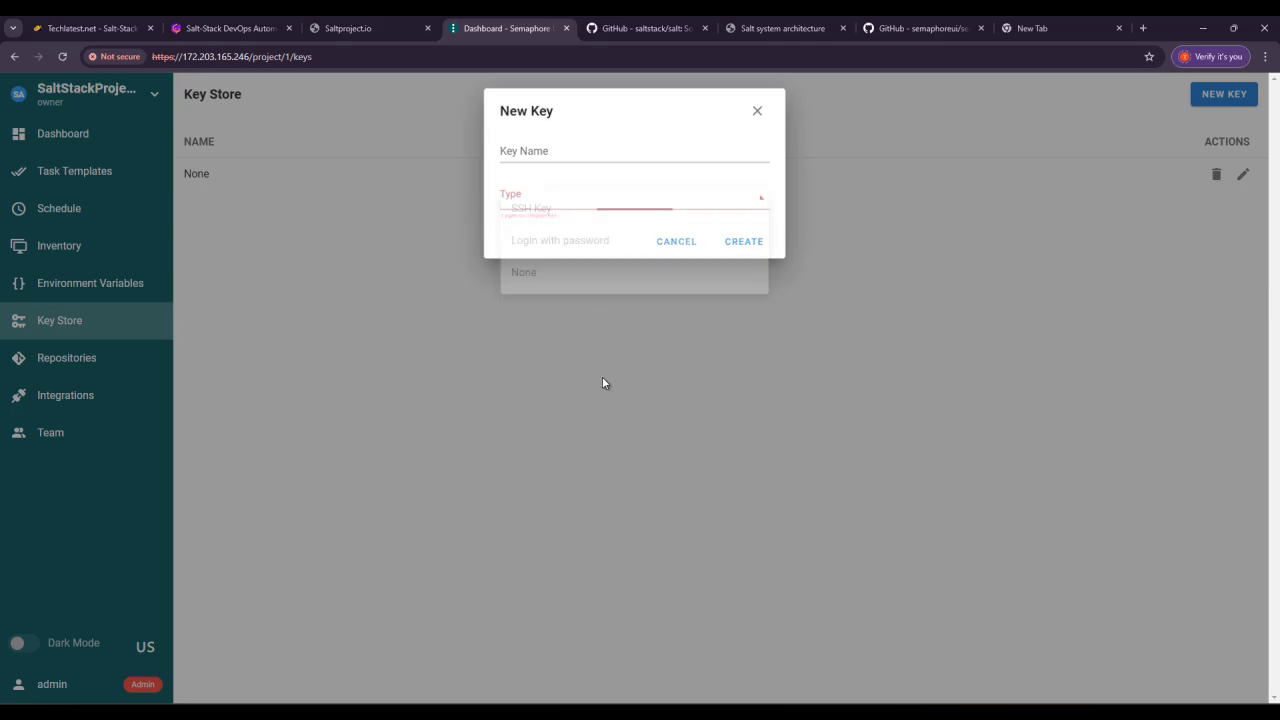
click(756, 111)
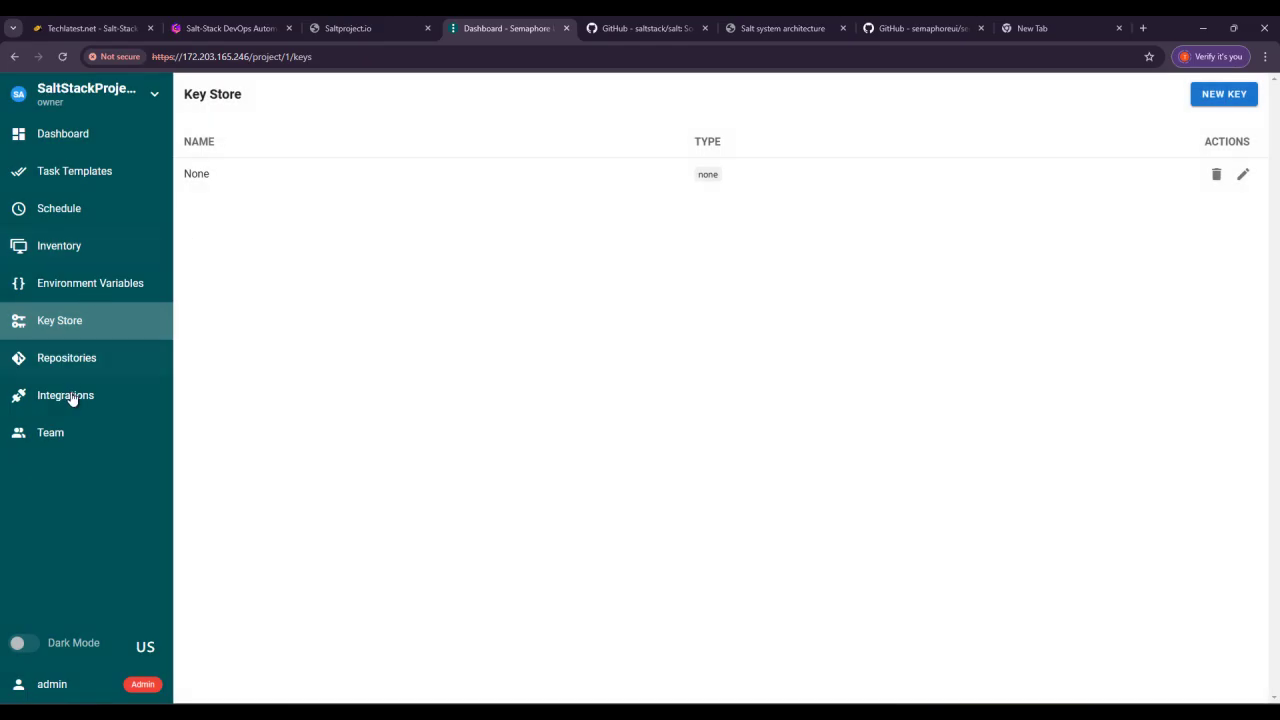
- Review the Repositories page and the name, path, branch and access key fields for a new repository, closing the form without creating it
click(70, 366)
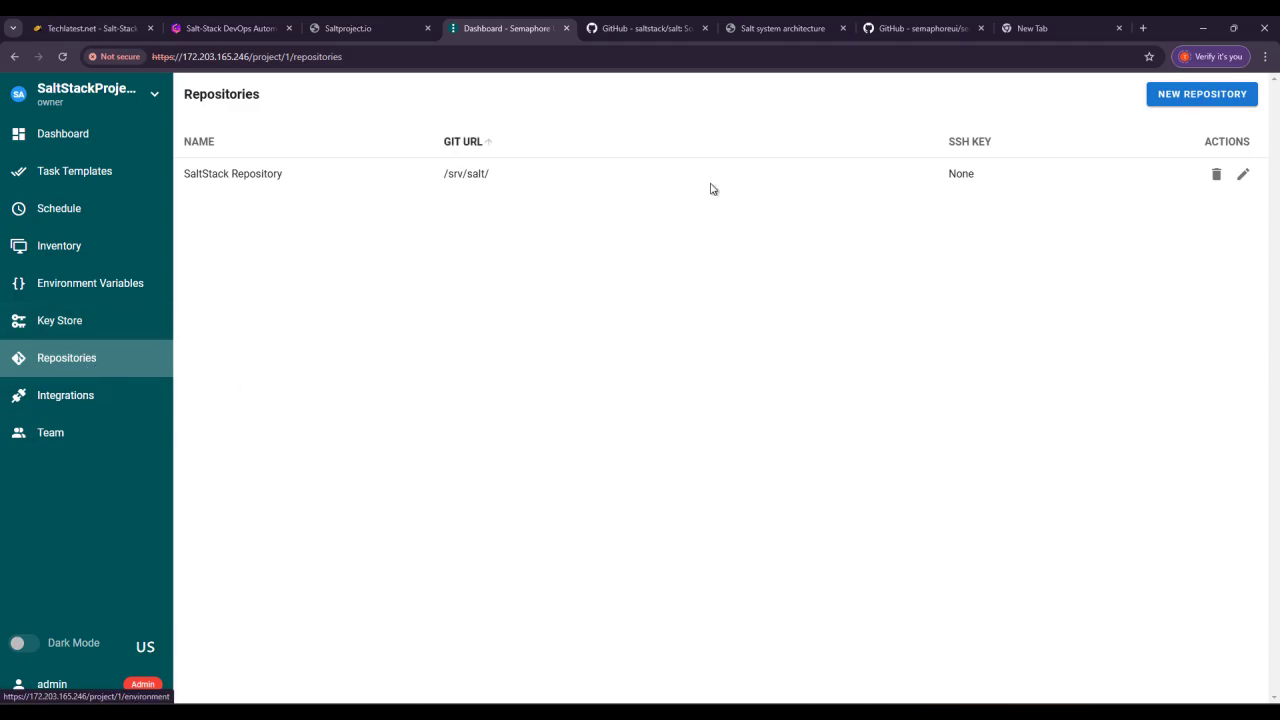
click(1193, 100)
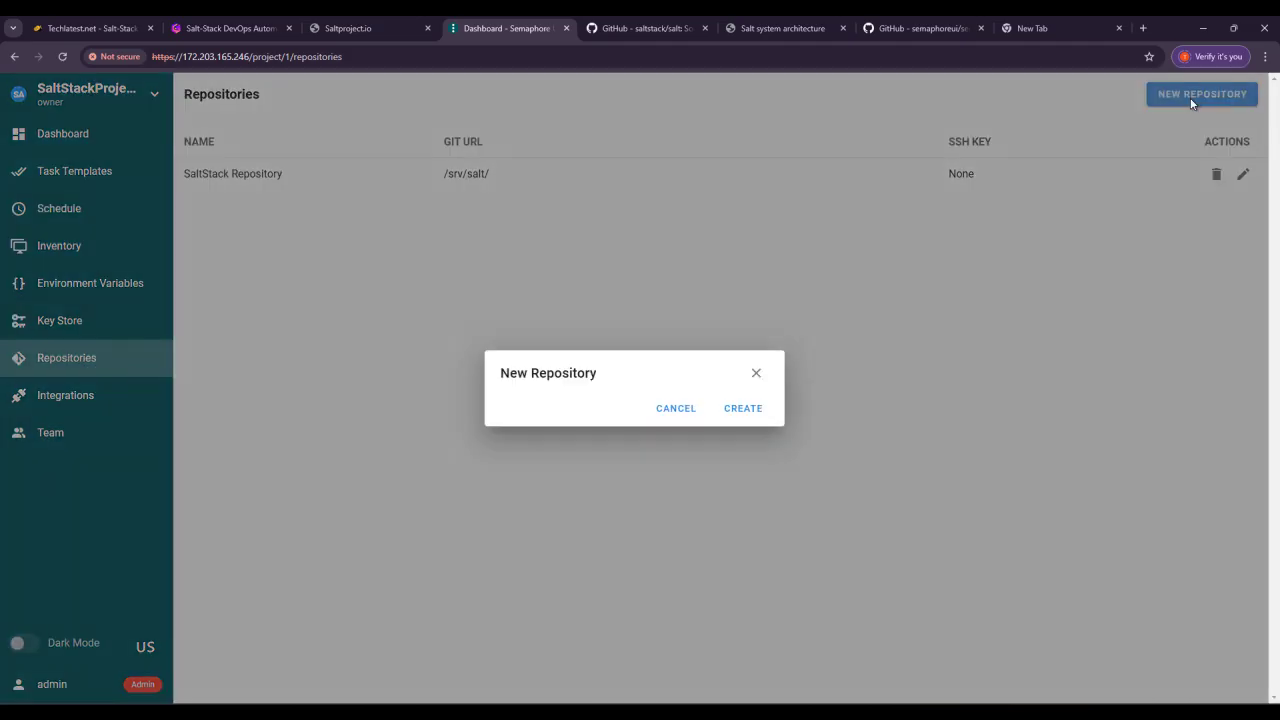
click(604, 360)
click(600, 425)
click(591, 468)
click(677, 318)
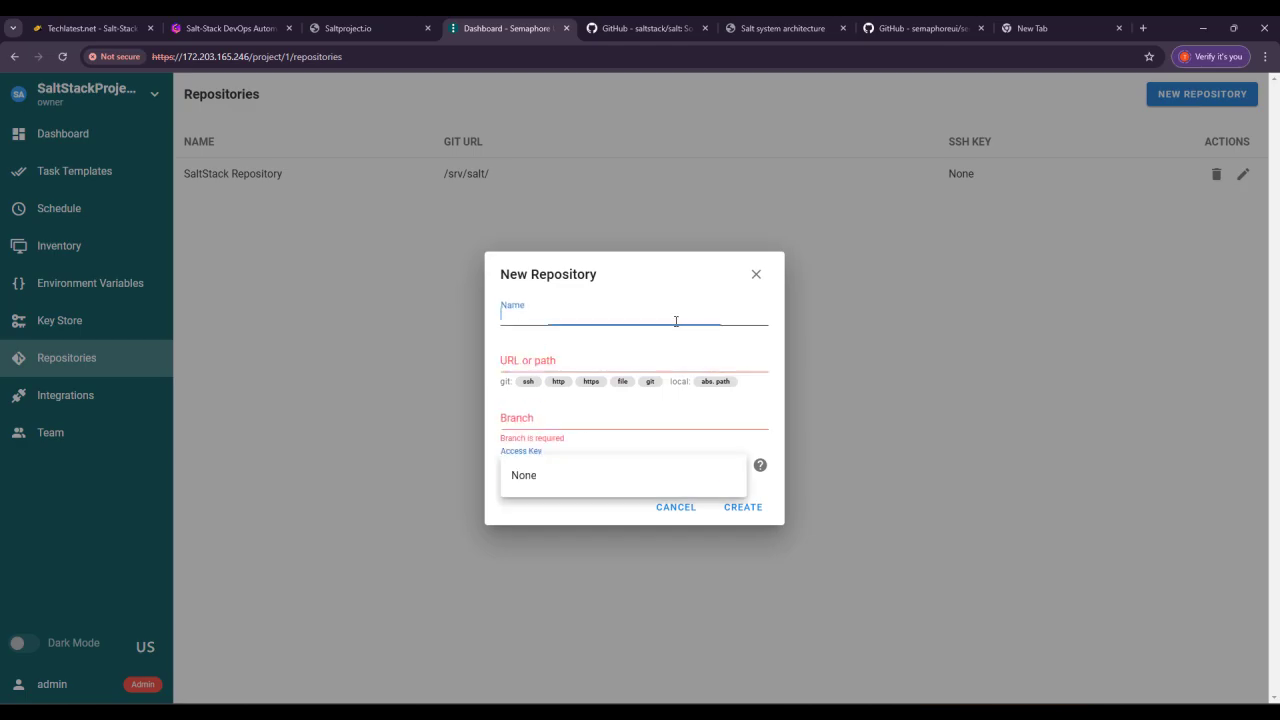
click(756, 275)
- Review the Integrations page and the task template and auth method options for a new integration, closing the form without creating it
click(109, 397)
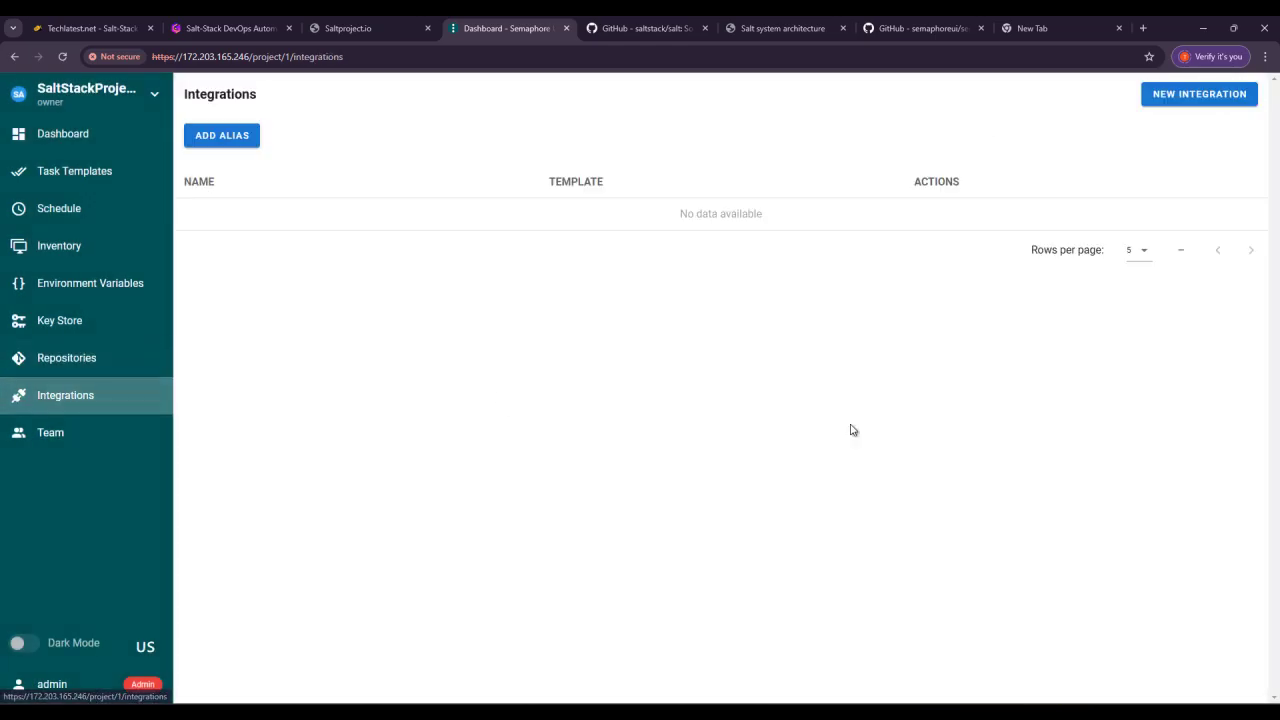
click(1190, 98)
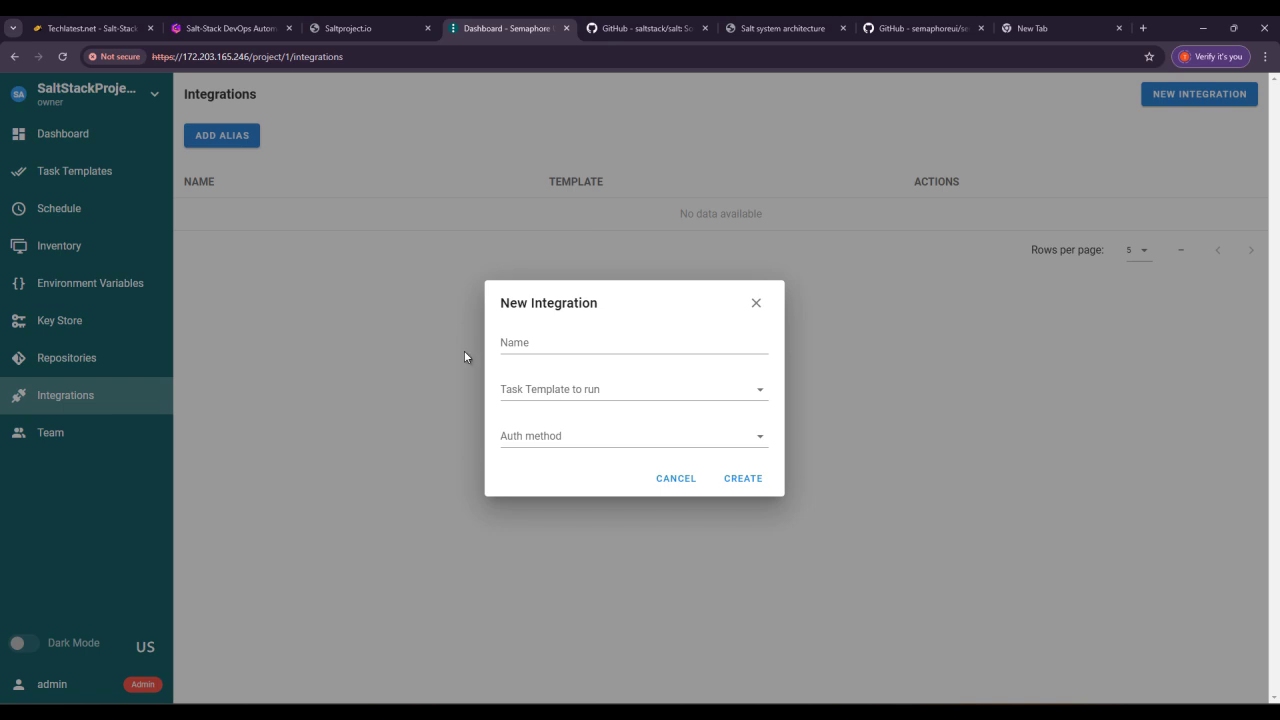
click(724, 389)
click(625, 443)
click(626, 355)
click(870, 462)
click(761, 309)
- Add an alias for the project's integrations and delete it again
click(228, 142)
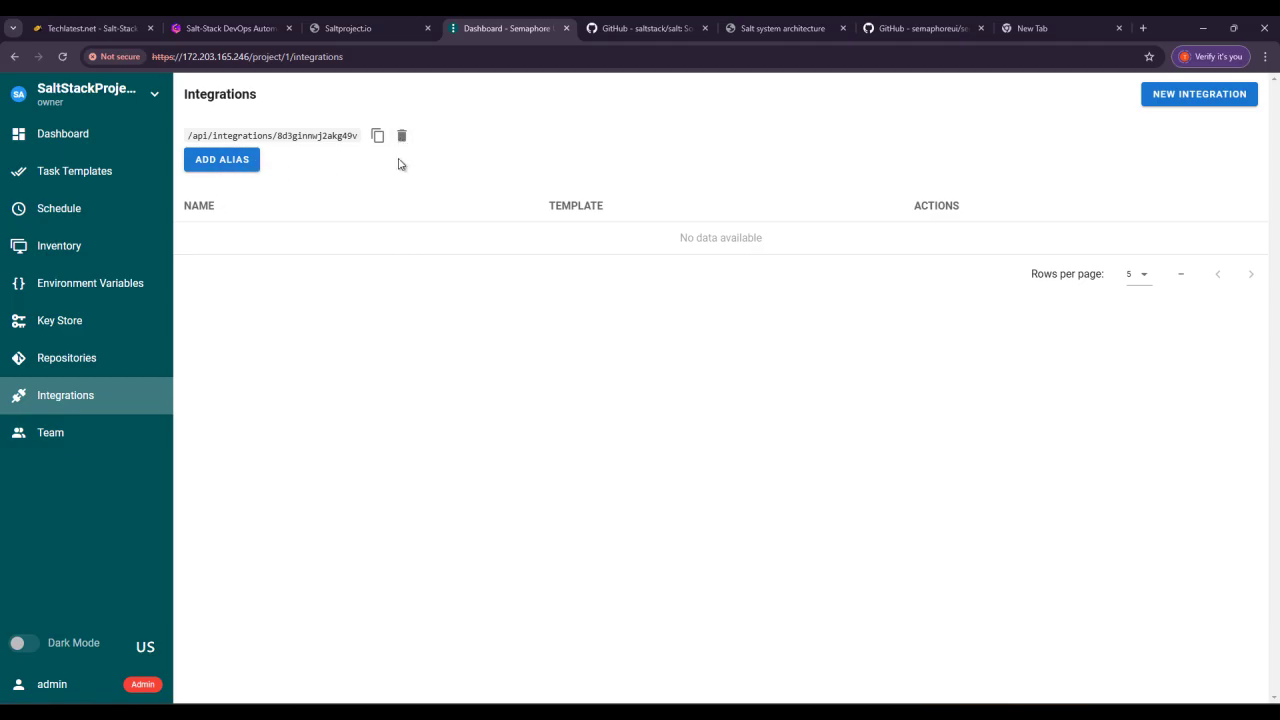
click(401, 135)
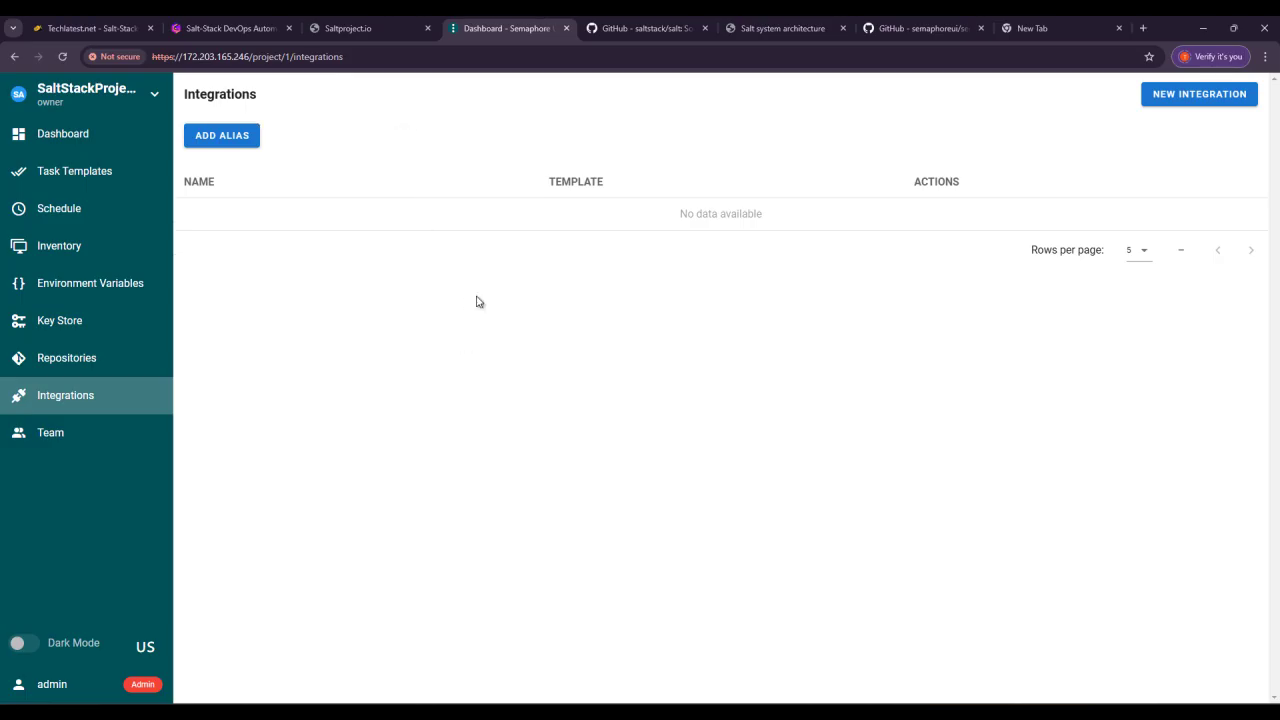
- Review the Team page's role options and the user and role fields for a new team member, closing the form without linking anyone
click(88, 444)
click(968, 181)
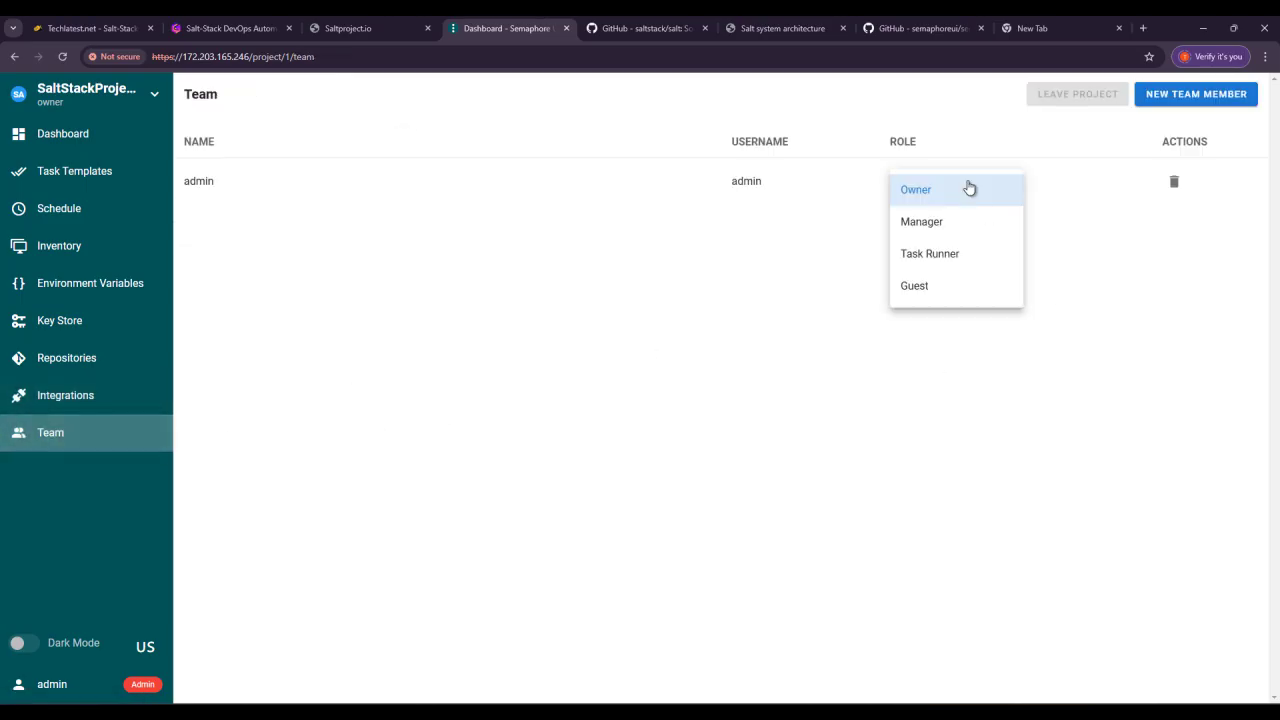
click(802, 228)
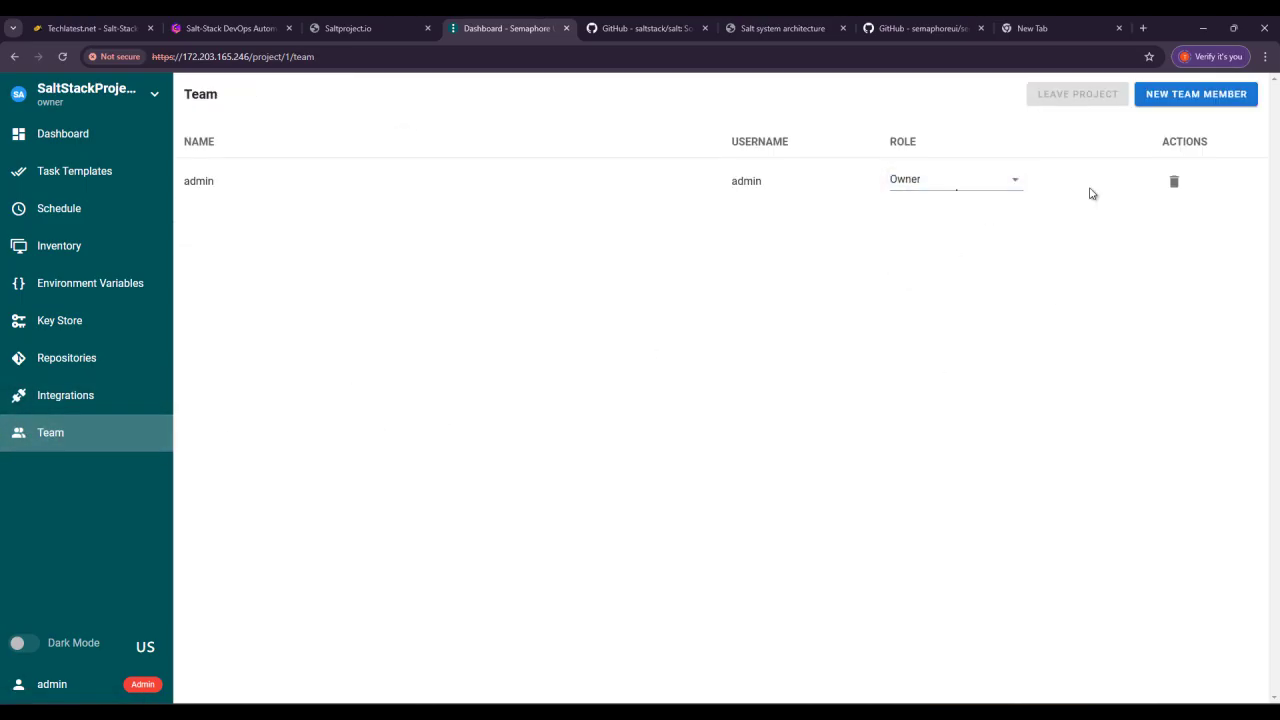
click(1176, 104)
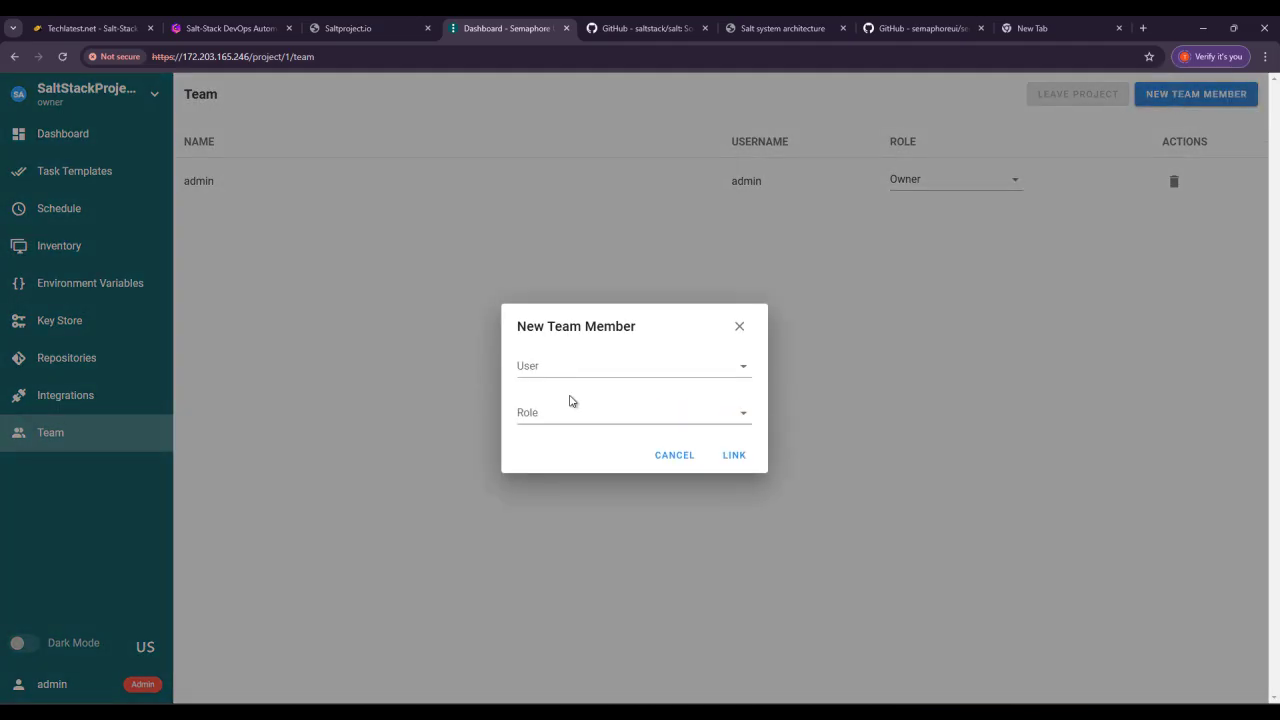
click(666, 371)
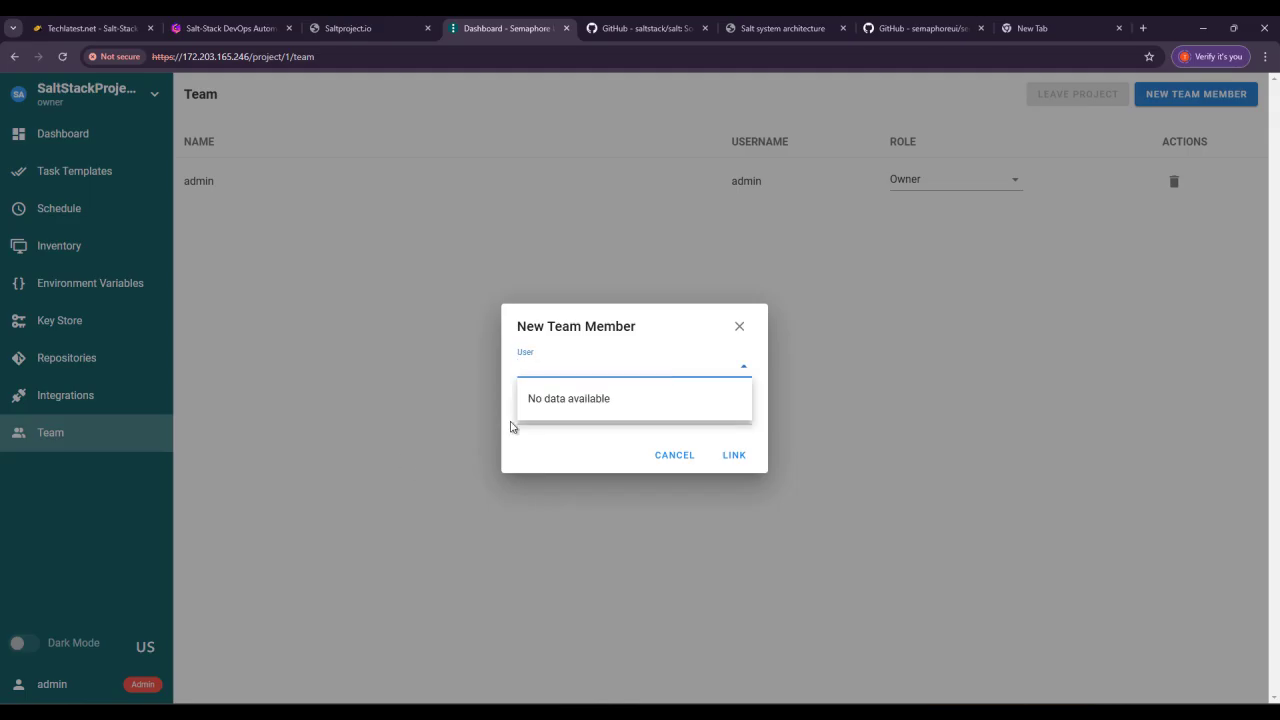
click(609, 421)
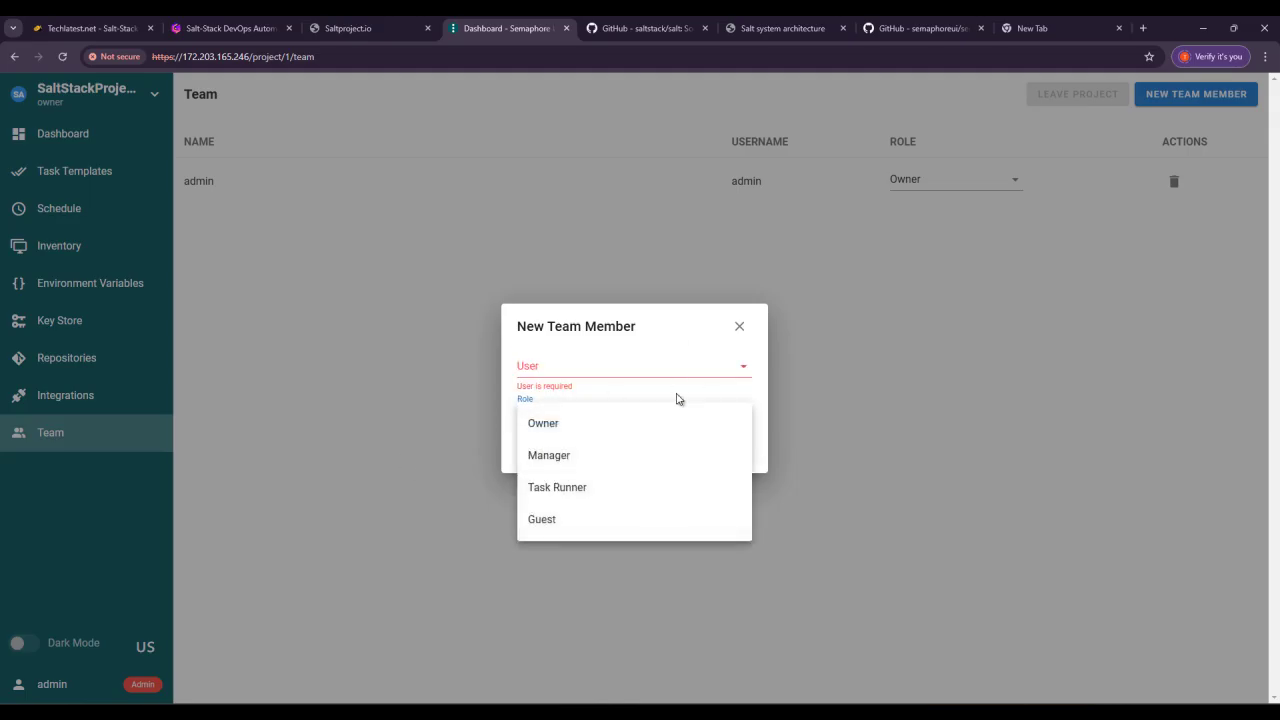
click(740, 327)
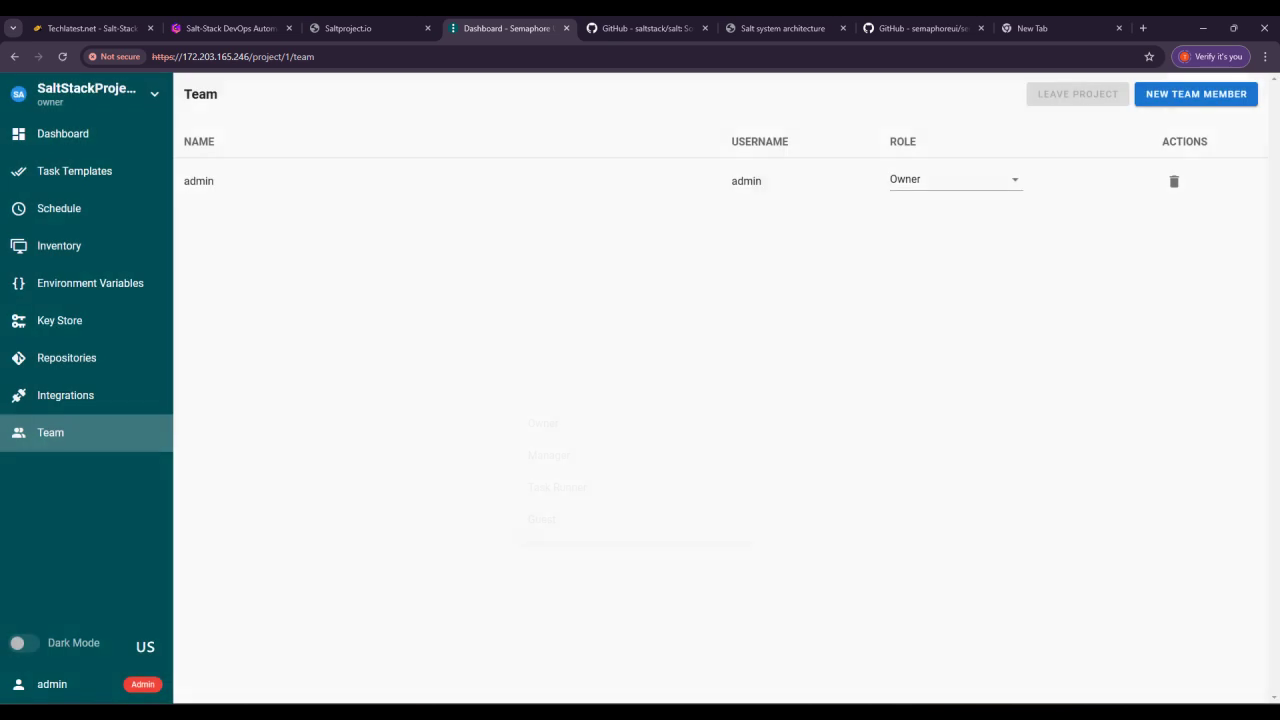
- Switch the interface to dark mode and back to light mode
click(27, 655)
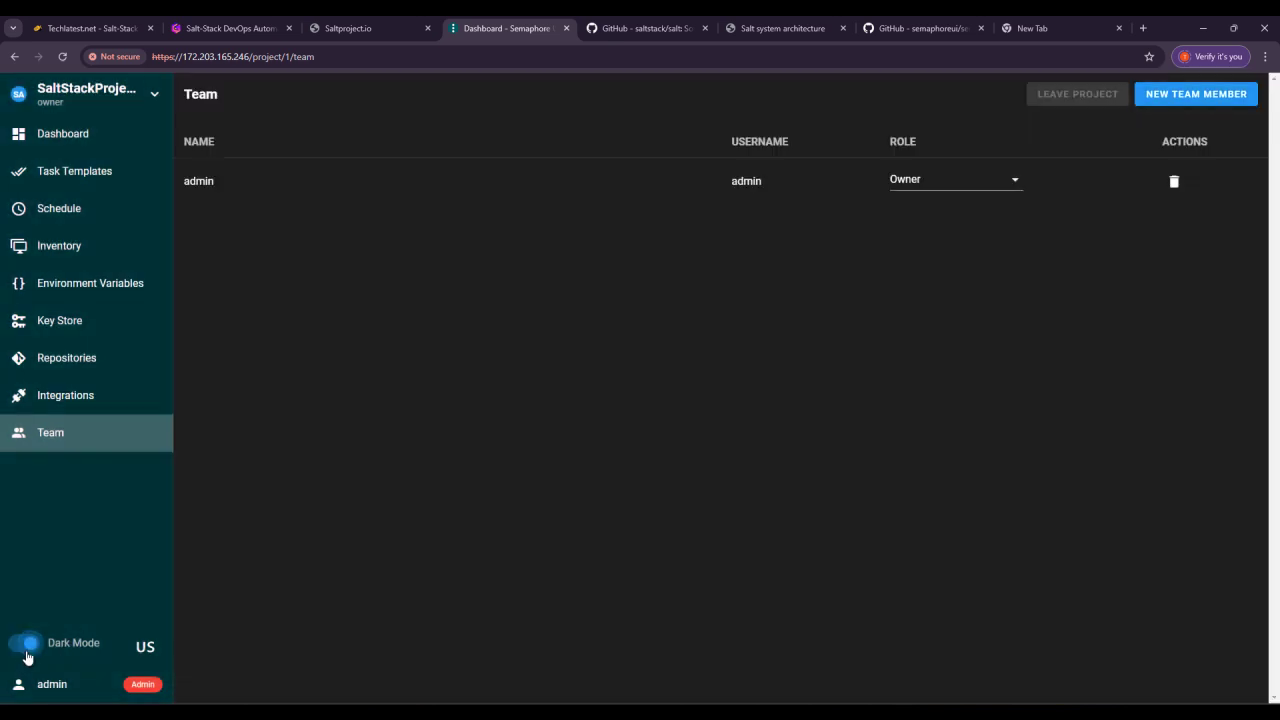
click(25, 650)
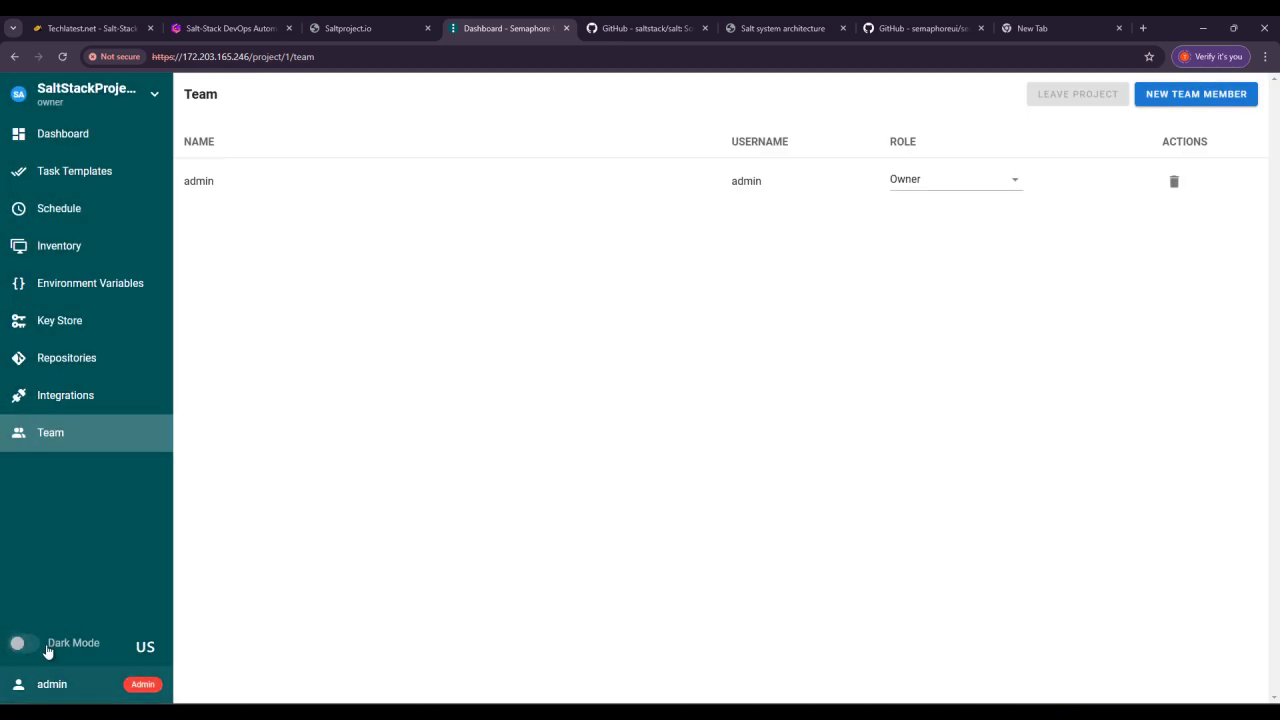
- View the options offered for the admin account and for the SaltStack project, closing both without choosing any
click(52, 685)
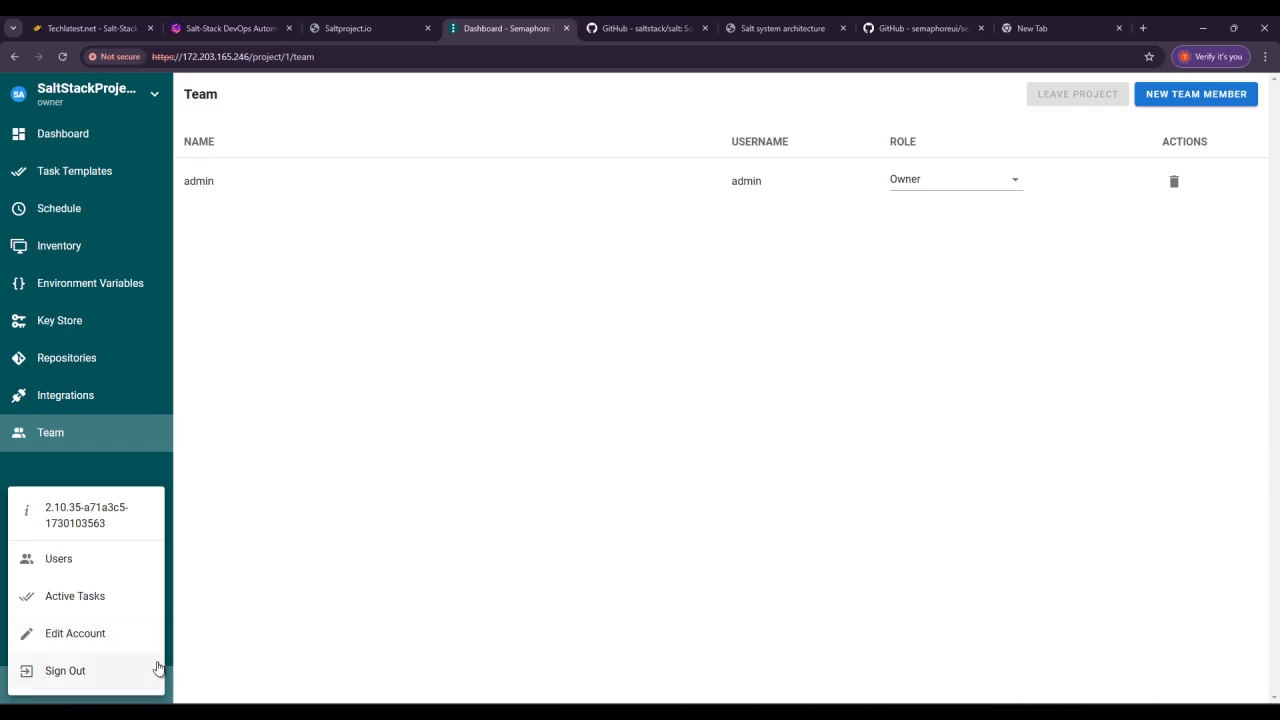
click(336, 483)
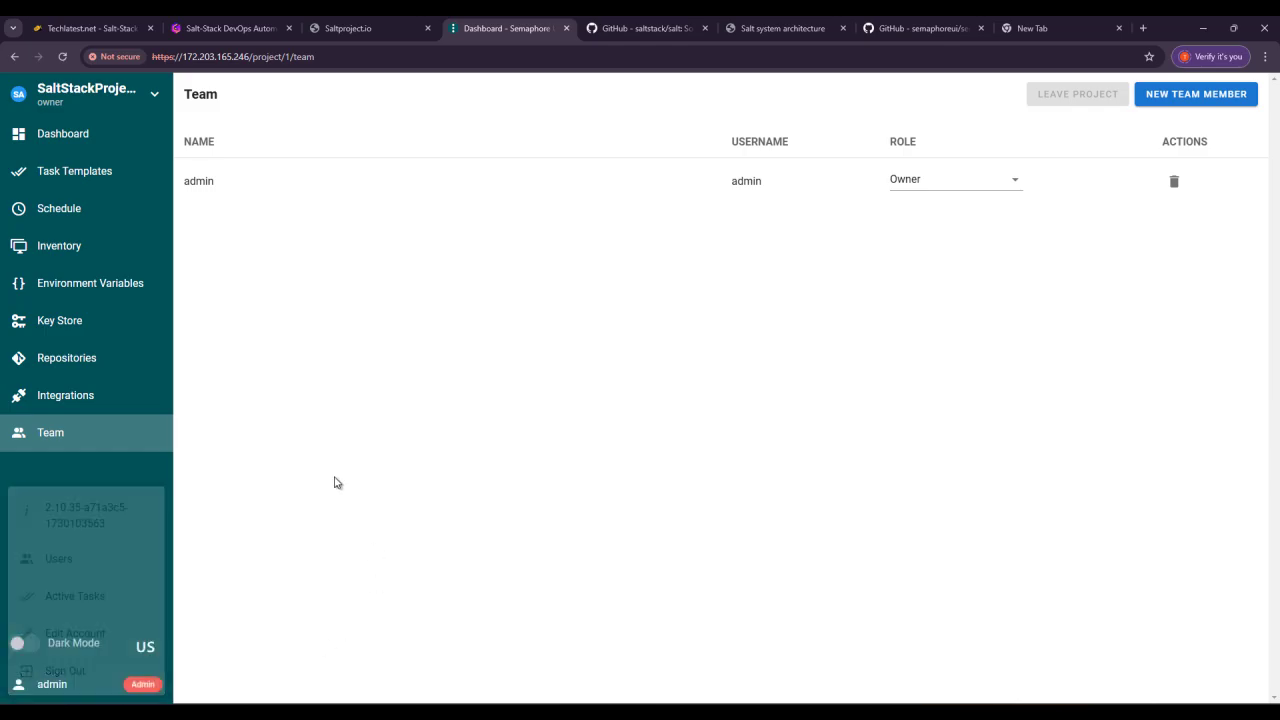
click(140, 97)
click(445, 496)
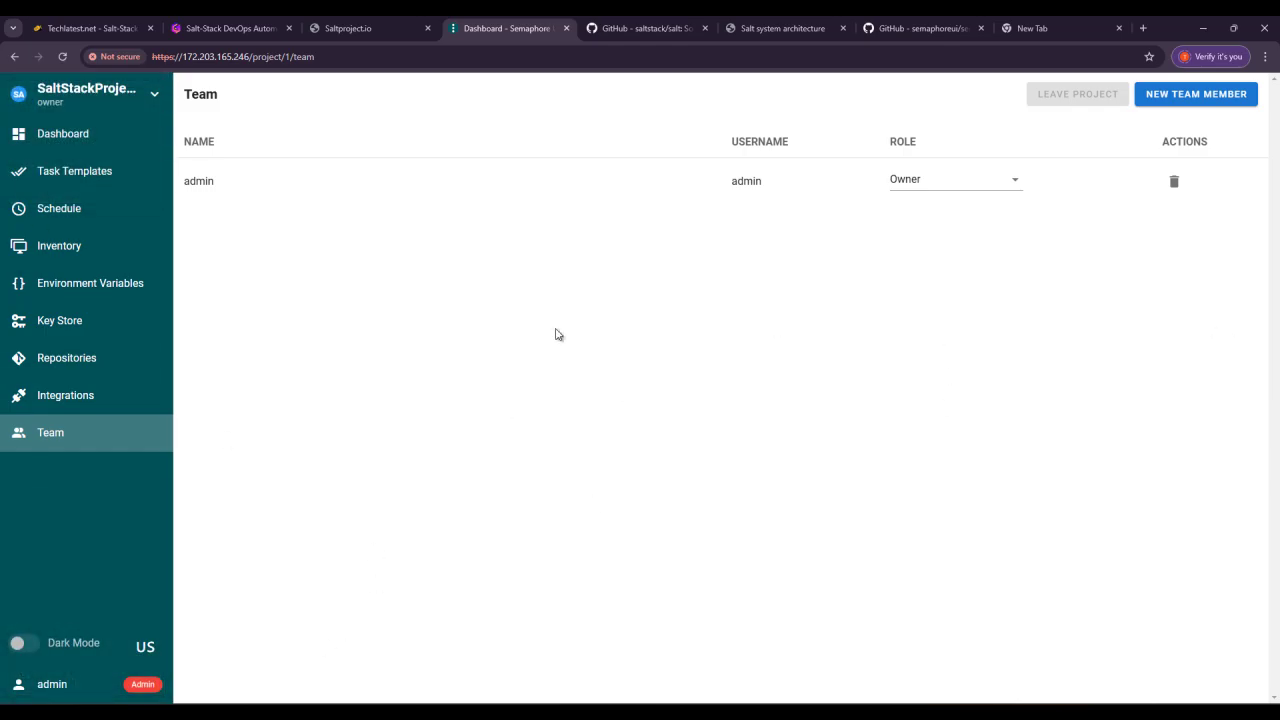